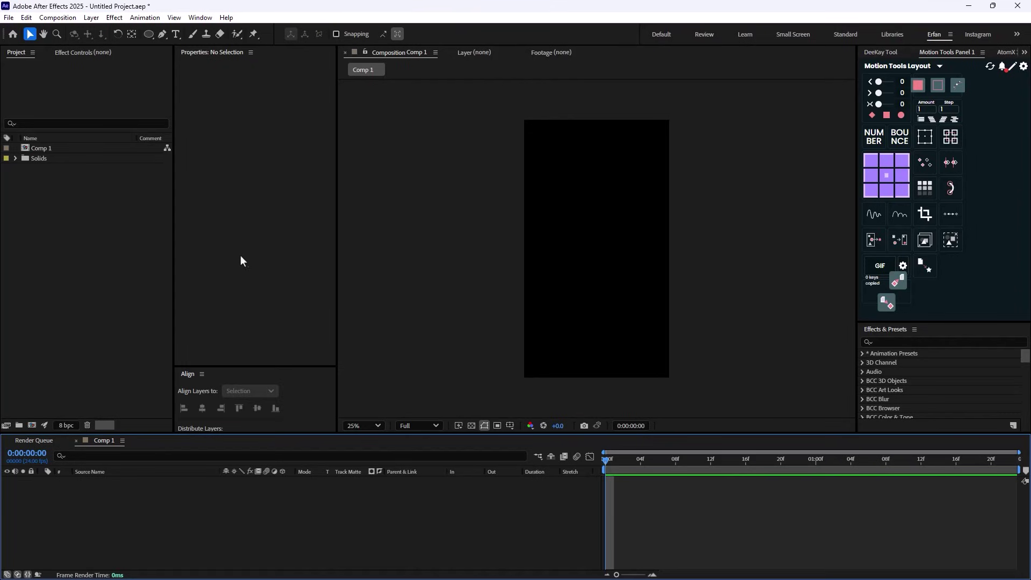
Draw a rectangle shape about 752 by 1192 px in the composition and set its roundness to 14.
left_click(148, 34)
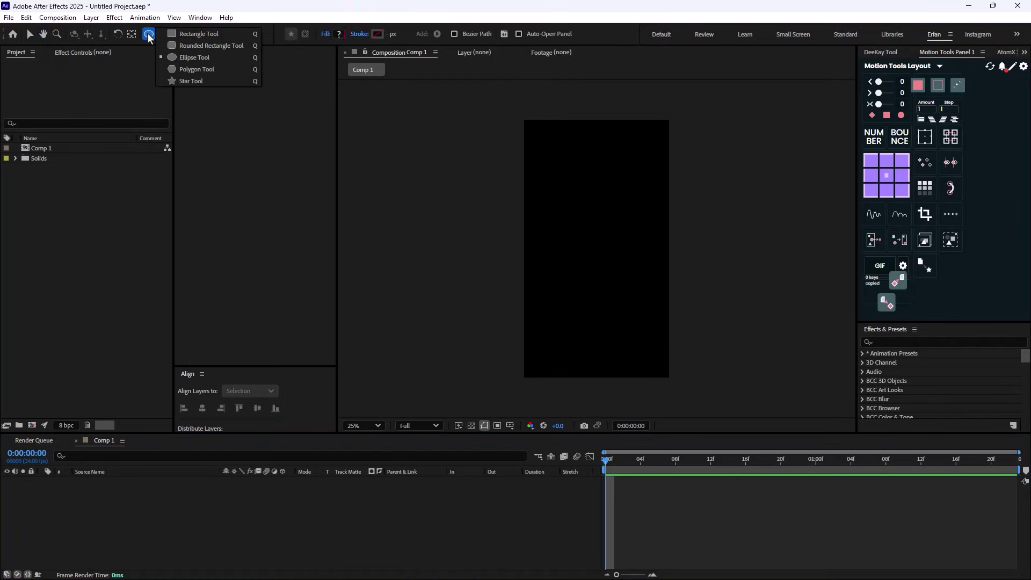
left_click(177, 35)
left_click_drag(554, 177, 646, 337)
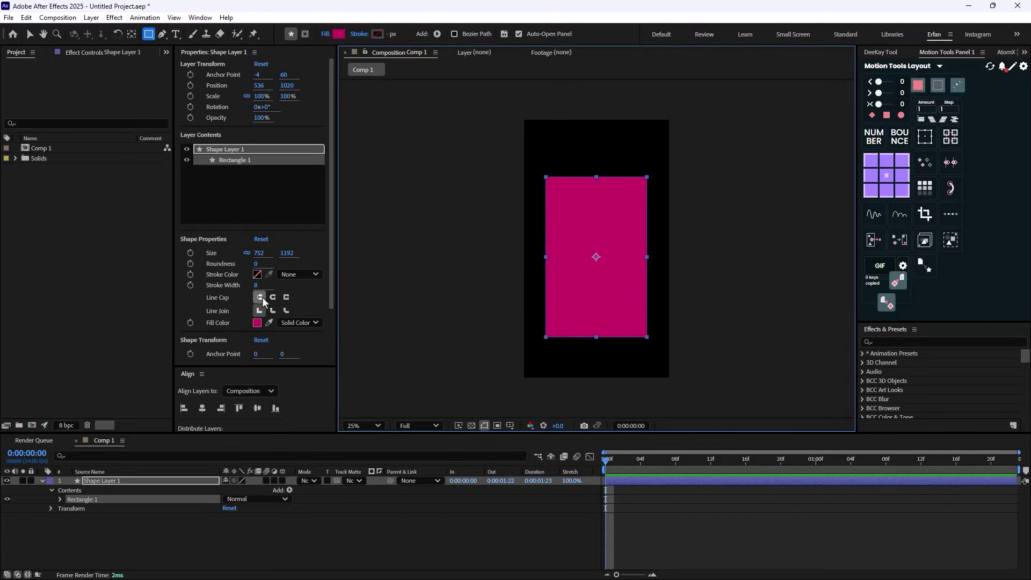
left_click_drag(256, 264, 269, 271)
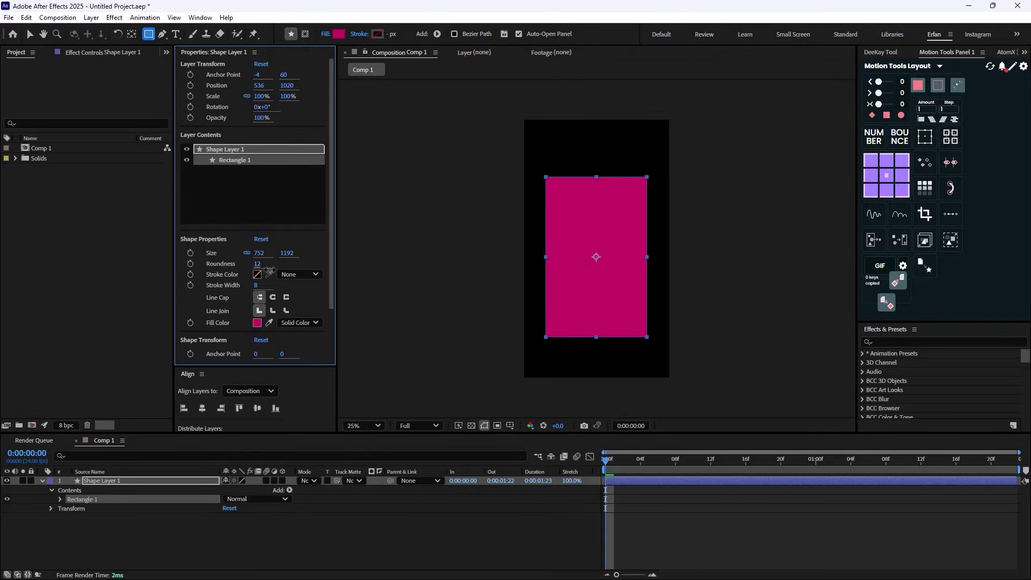
left_click(430, 523)
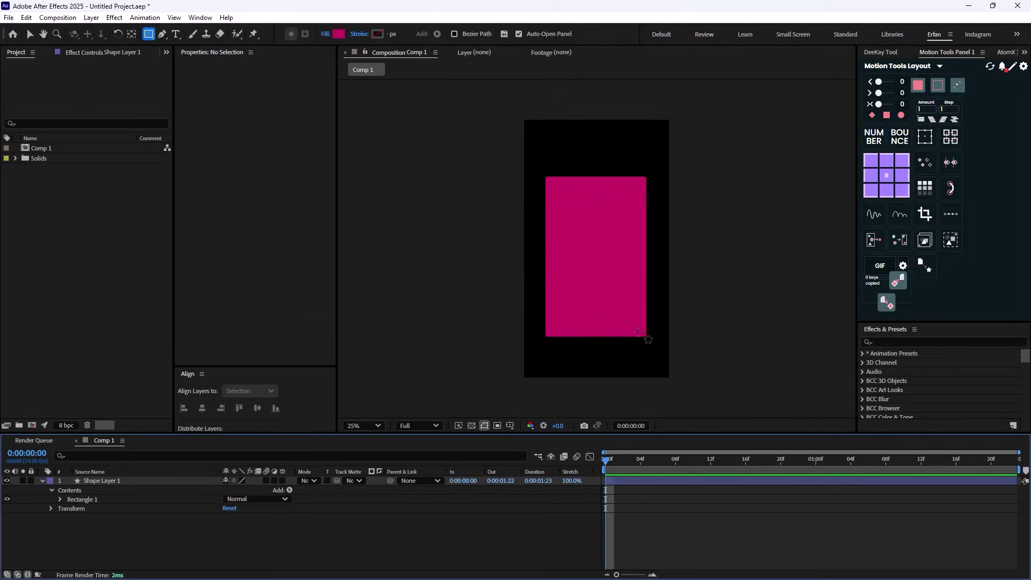
Change the rectangle's fill to a radial gradient and extend the gradient's end point just below the shape's bottom edge.
left_click(139, 481)
key("v")
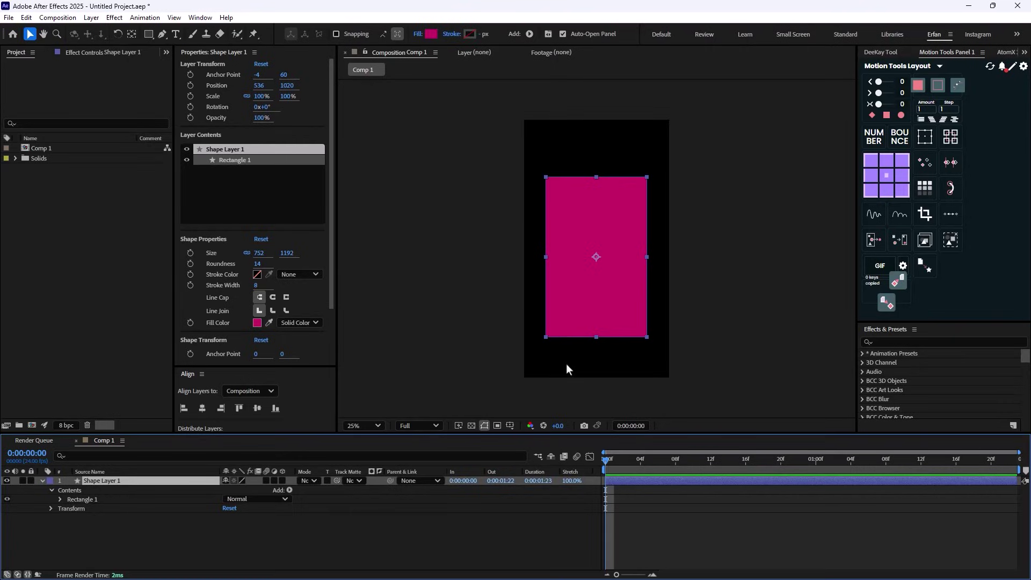
left_click(418, 35)
left_click(515, 268)
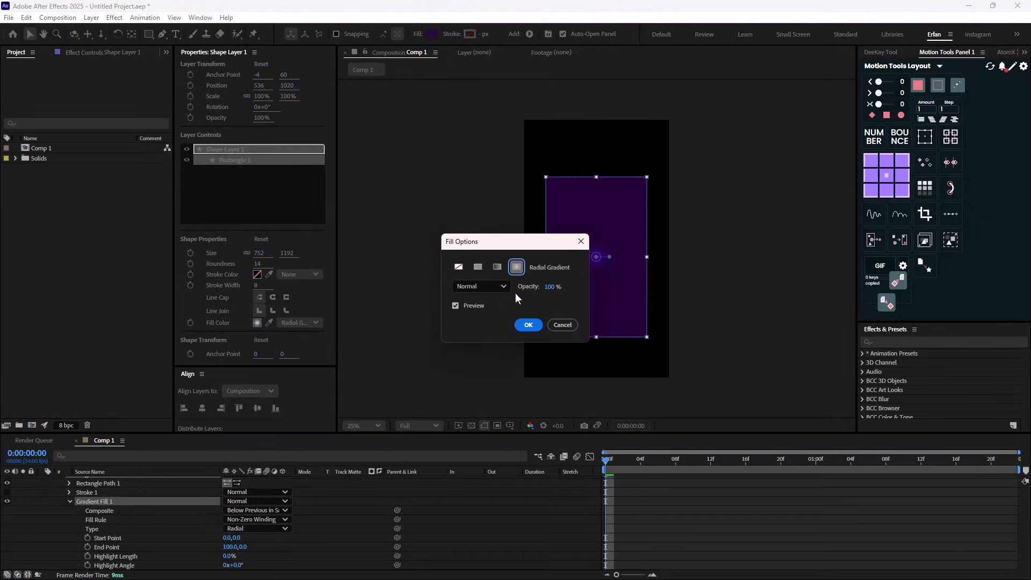
left_click(524, 326)
left_click_drag(614, 262, 602, 366)
Collapse the rectangle's shape layer and rename it Base.
scroll(47, 490, "up", 2)
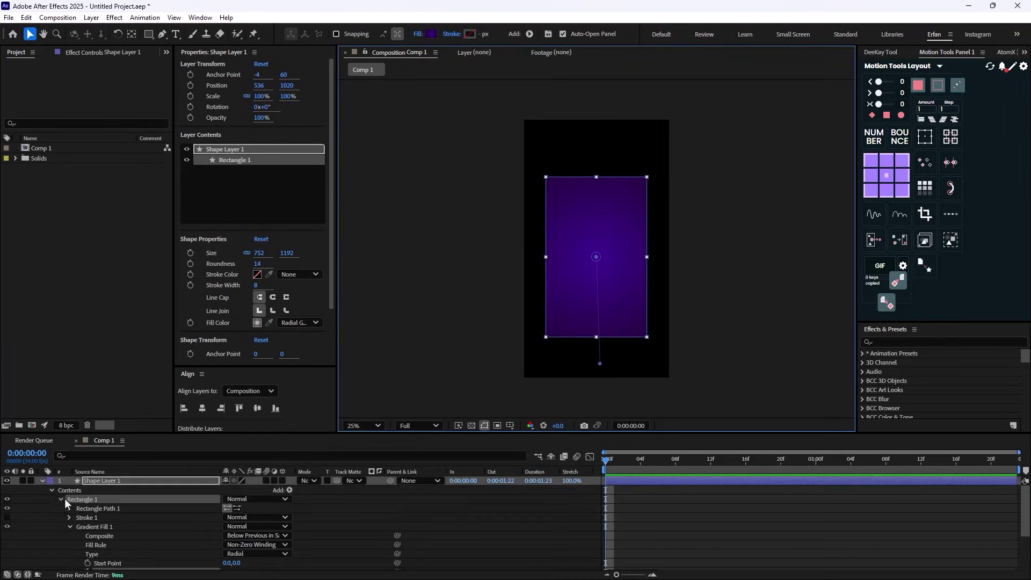
left_click(43, 481)
left_click(98, 480)
key("Return")
type("Base")
key("Return")
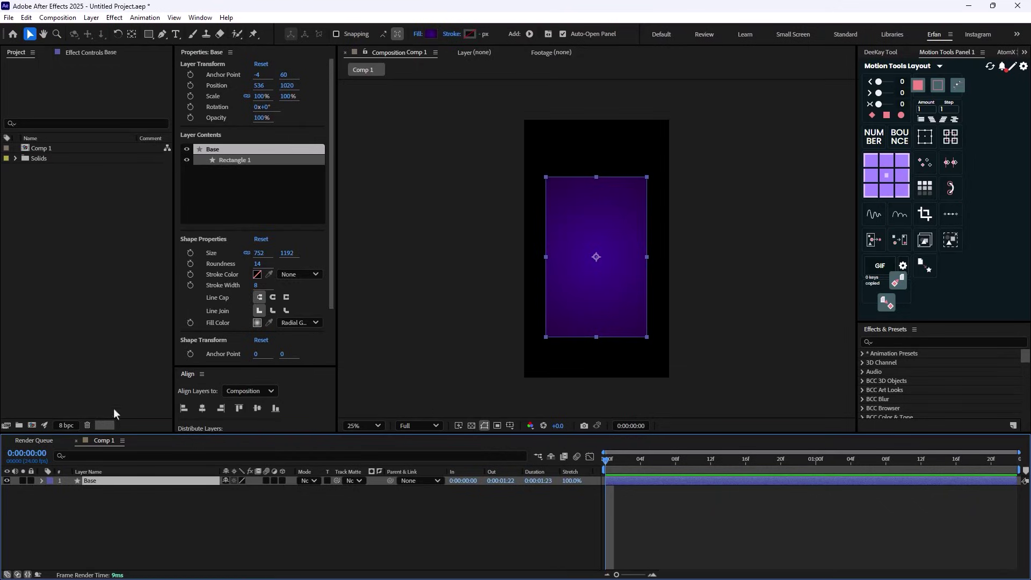
Duplicate the Base layer and name the copy Edge Light.
left_click(119, 500)
left_click(114, 481)
key("period")
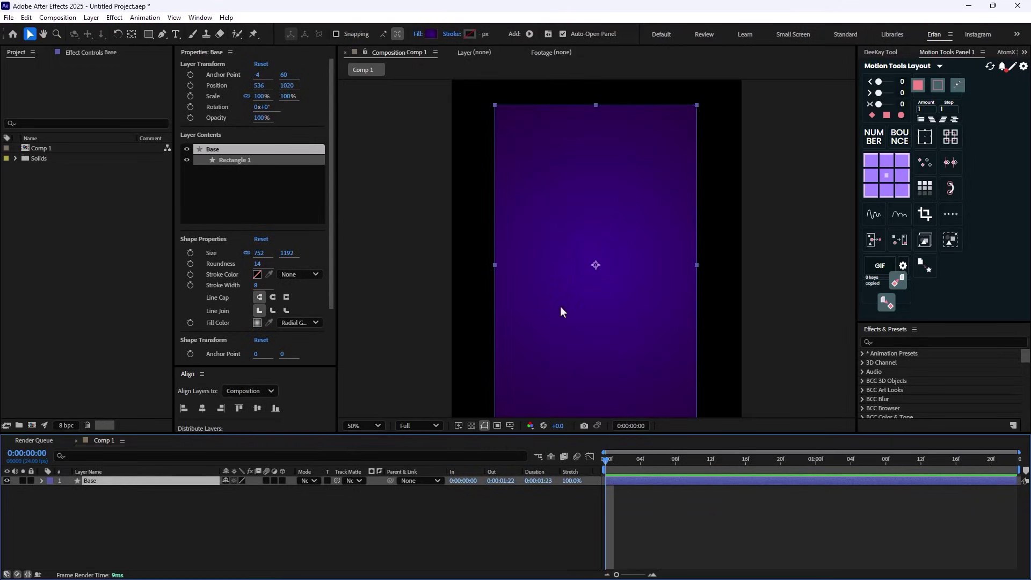
key("ctrl+d")
key("Return")
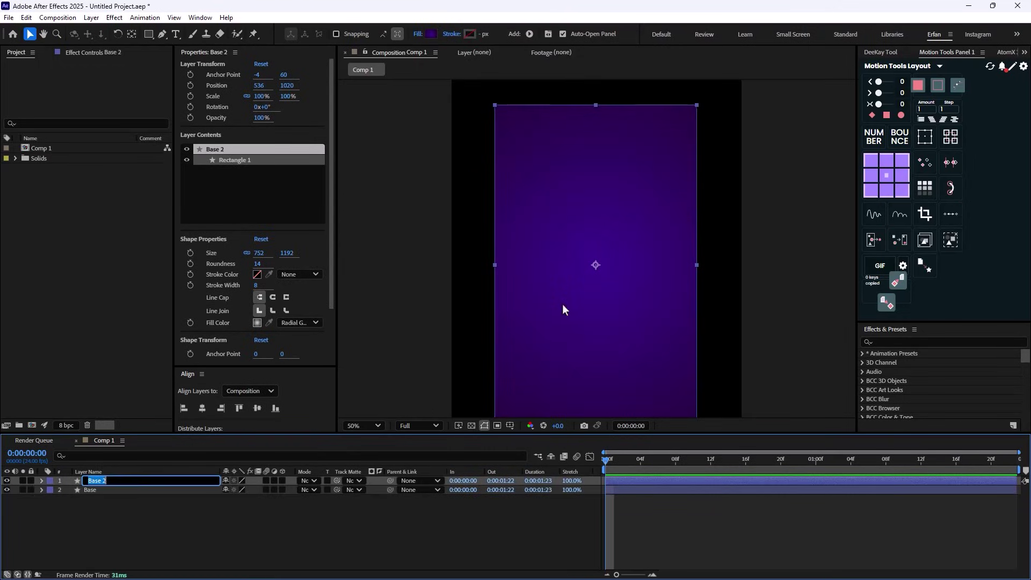
key("BackSpace")
type("Edge Light")
left_click(165, 537)
Apply the CC Light Sweep effect to the Edge Light layer.
key("comma")
left_click(103, 482)
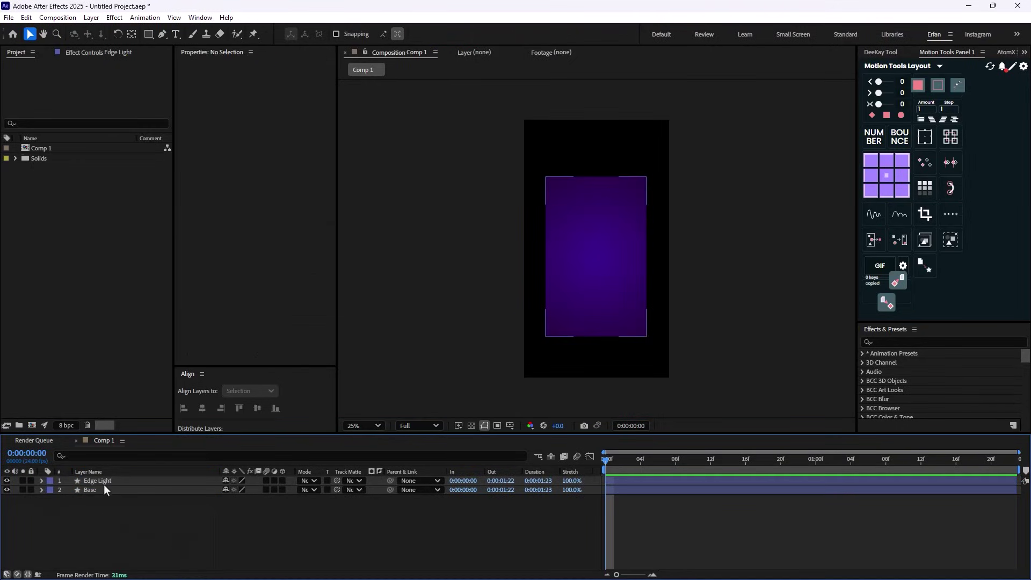
key("ctrl+space")
type("cc light s")
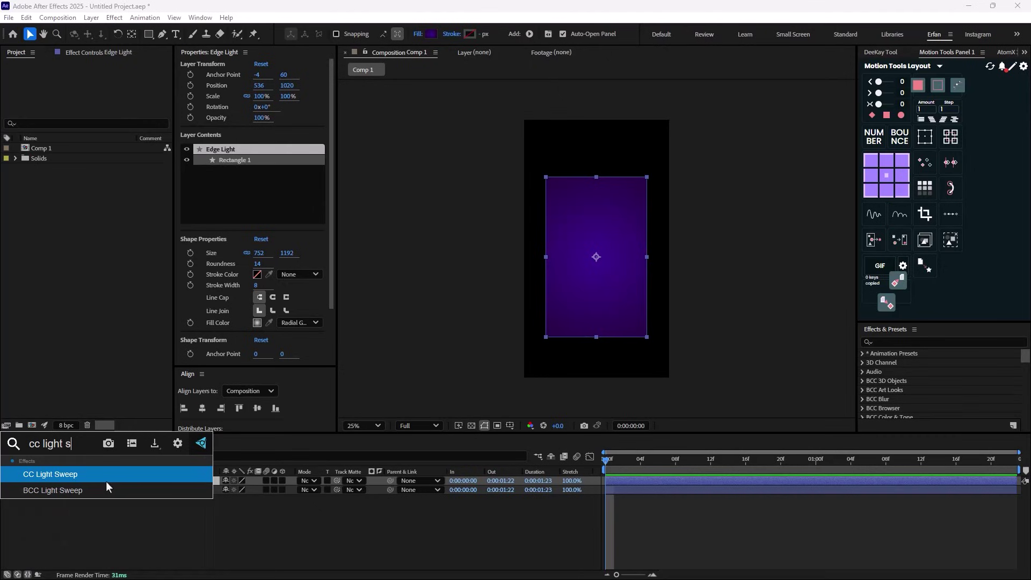
key("Return")
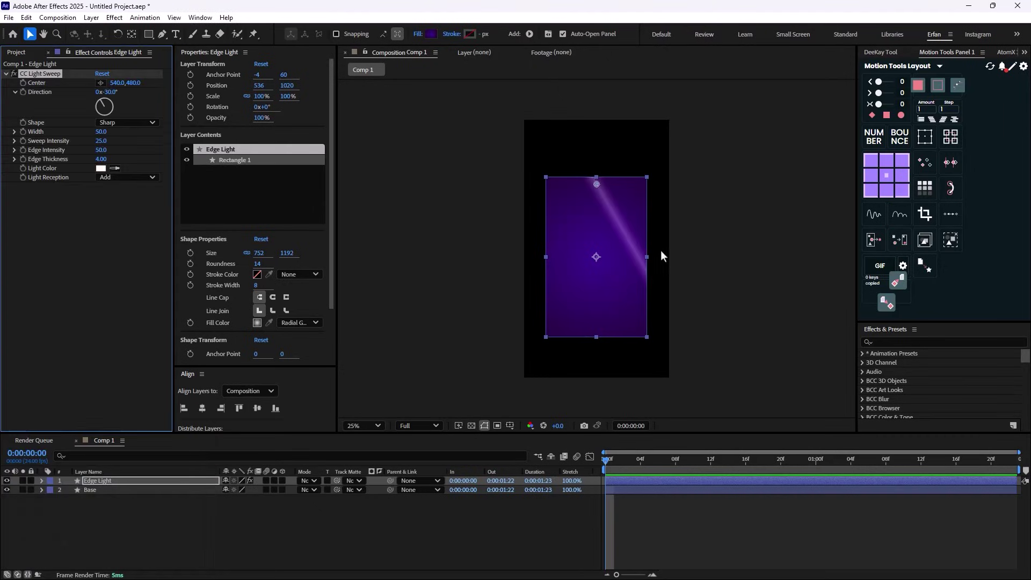
Move the Light Sweep's center to the middle of the rectangle, at about 534, 1026.
key("period")
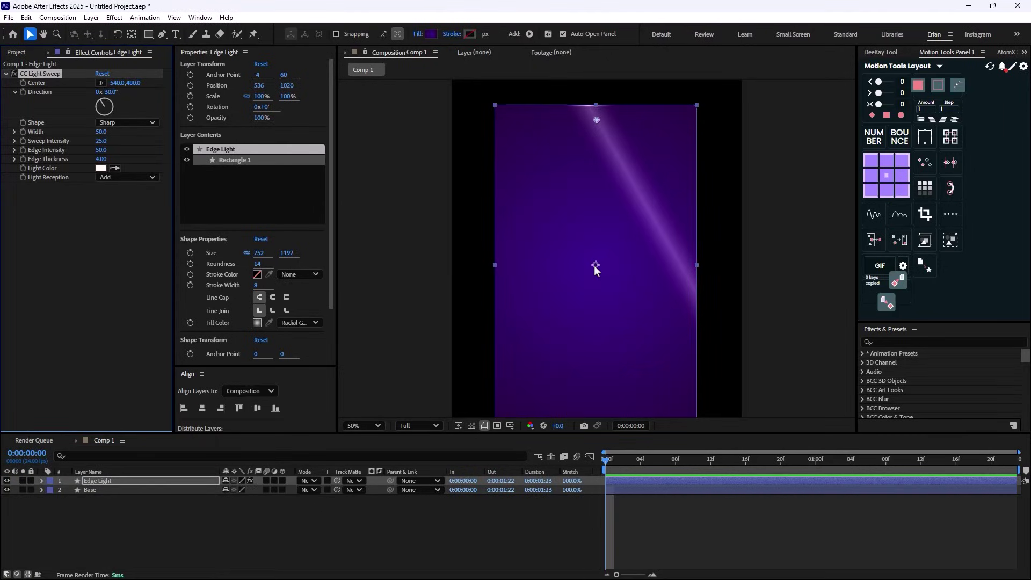
left_click(101, 82)
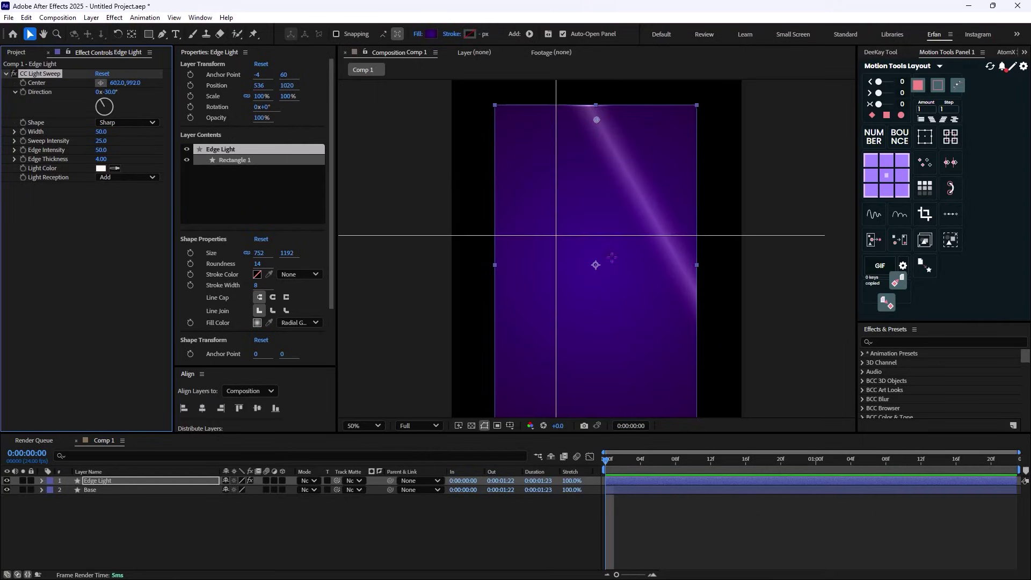
left_click(594, 266)
key("comma")
left_click_drag(594, 261, 596, 260)
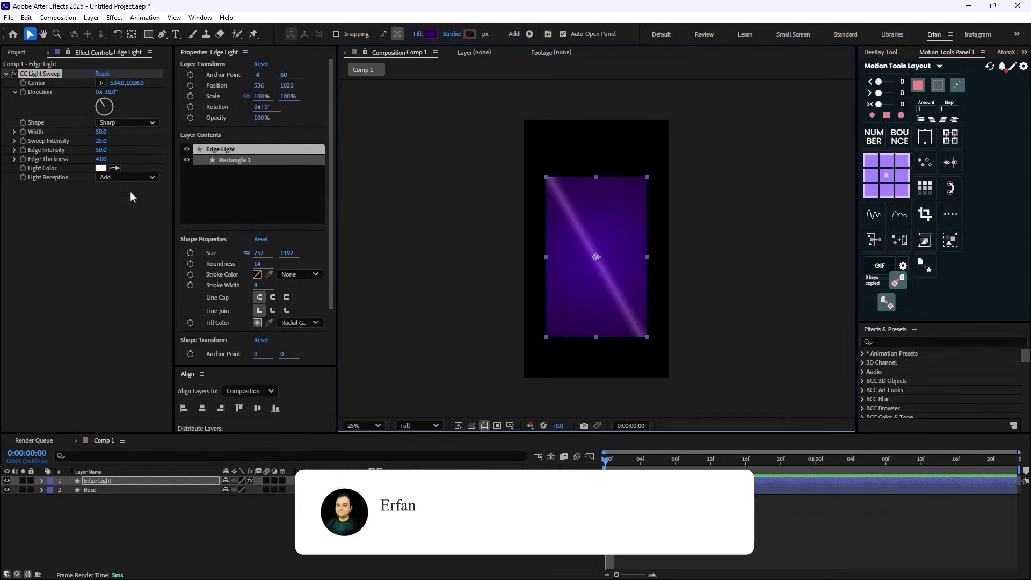
Reduce the Light Sweep's sweep intensity to 0 and widen the sweep to about 158.
left_click_drag(100, 142, 83, 142)
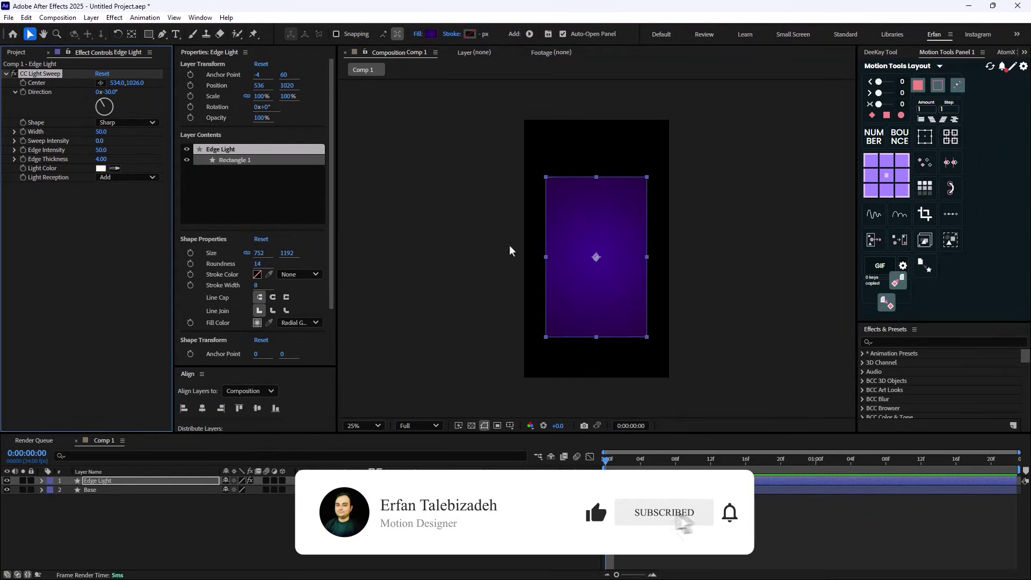
scroll(571, 262, "up", 2)
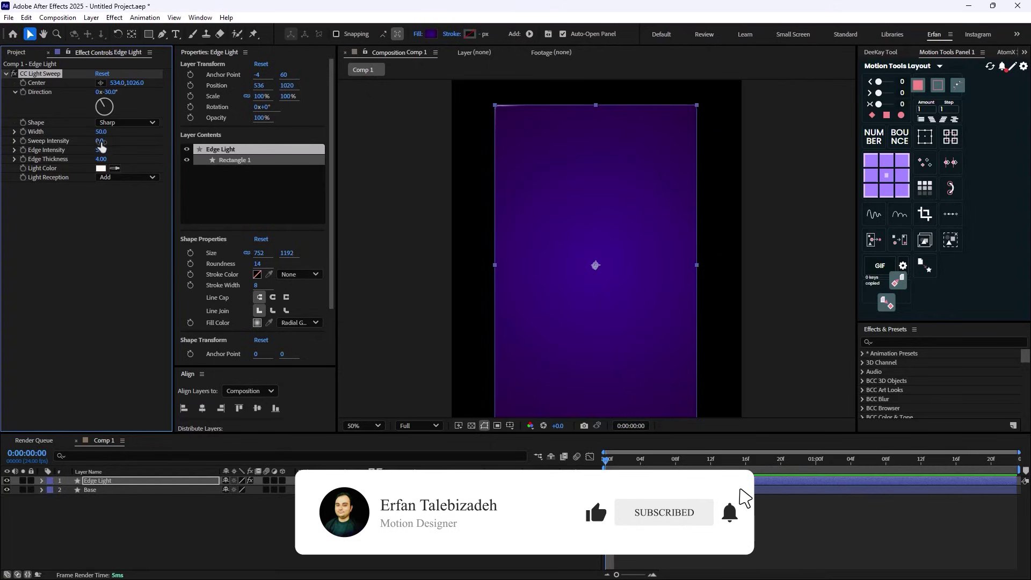
left_click_drag(99, 138, 169, 143)
scroll(527, 131, "up", 1)
left_click_drag(527, 131, 609, 345)
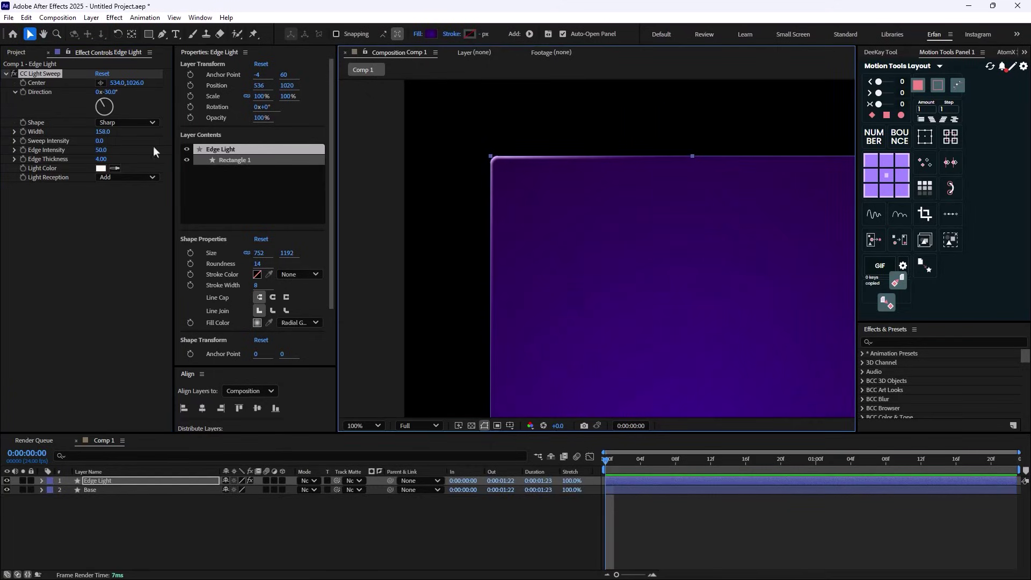
Set the Light Sweep's width to 200, edge thickness to 6 and edge intensity to 70.
left_click_drag(100, 150, 178, 160)
key("ctrl+z")
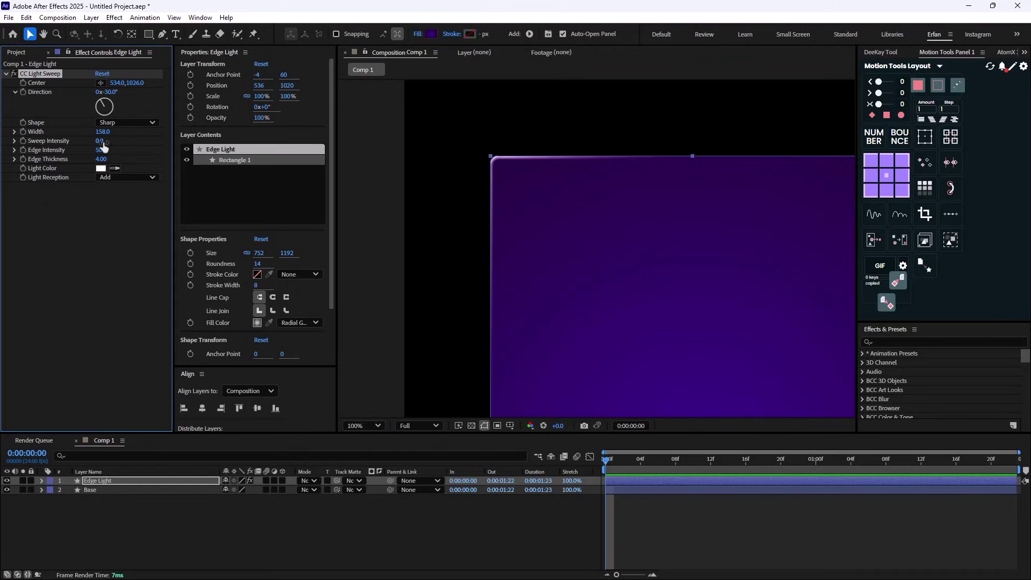
left_click(104, 132)
type("200")
key("Return")
mouse_move(101, 160)
left_mouse_down()
mouse_move(114, 162)
mouse_move(101, 164)
left_mouse_up()
left_click(101, 161)
type("6")
left_click(104, 151)
key("Return")
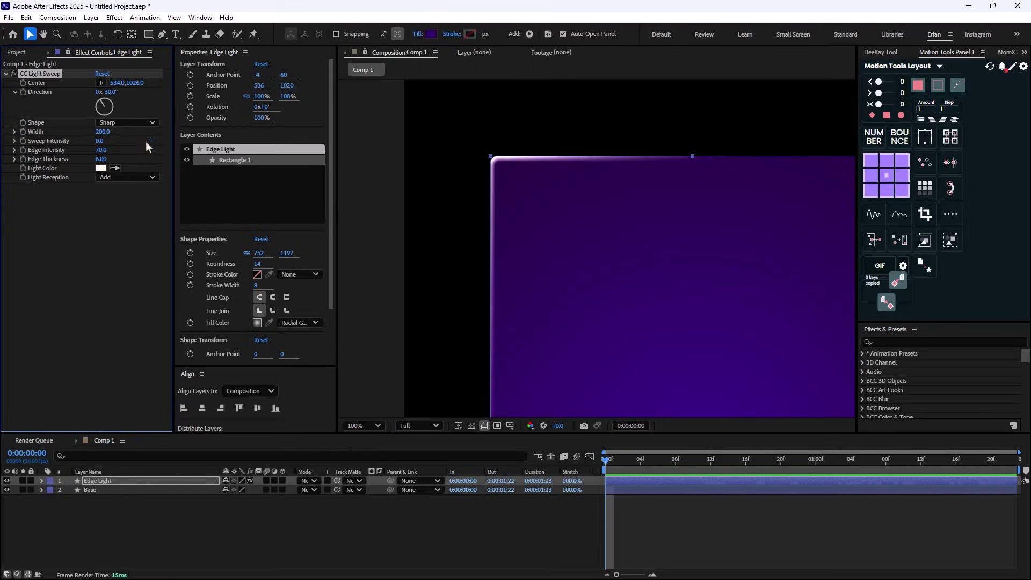
Animate the Light Sweep's direction from the first frame to 0:00:01:22 so the light travels around the rectangle's edges.
scroll(662, 254, "down", 4)
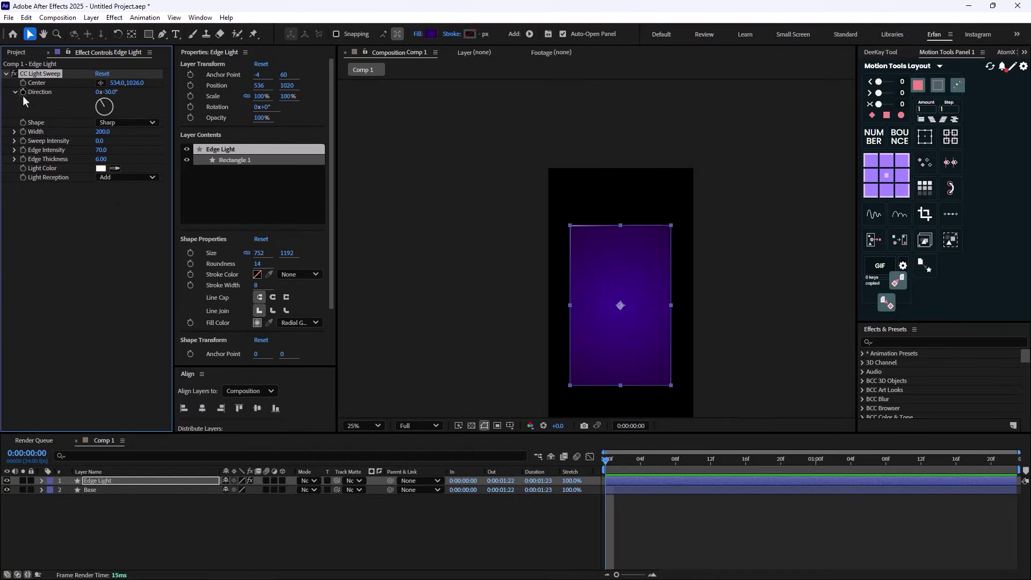
left_click_drag(606, 462, 1014, 486)
left_click(98, 91)
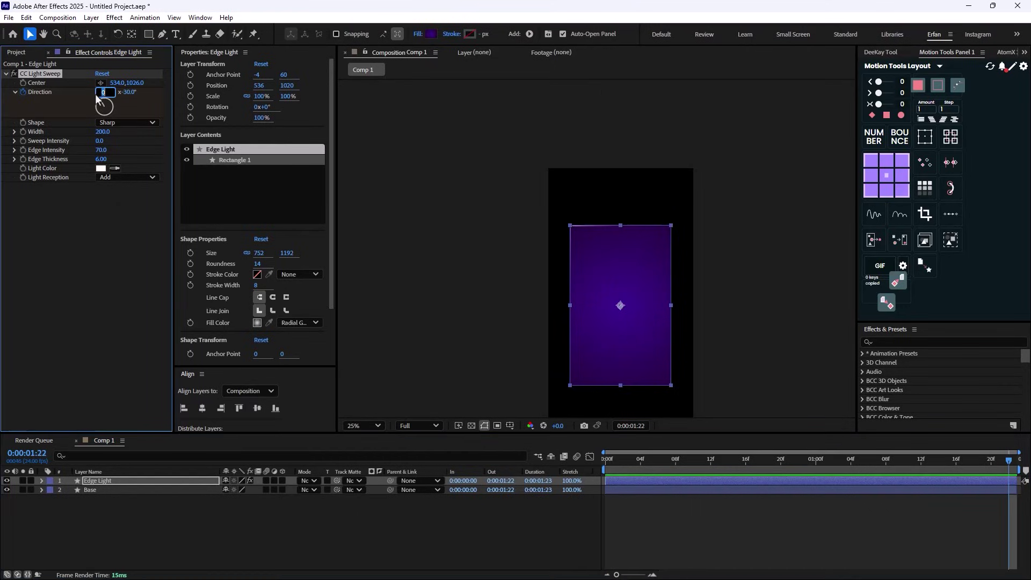
left_click(113, 92)
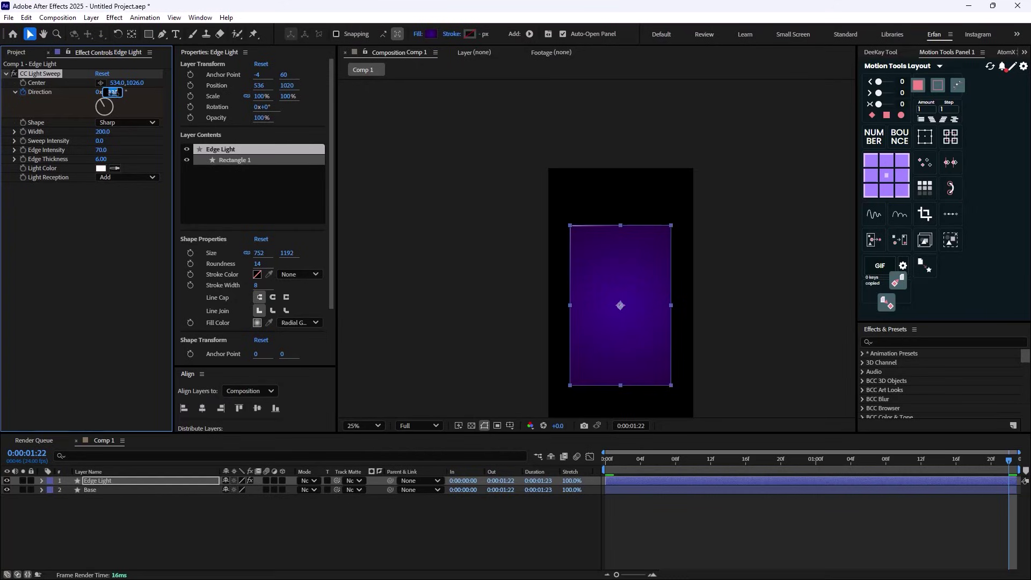
key("Return")
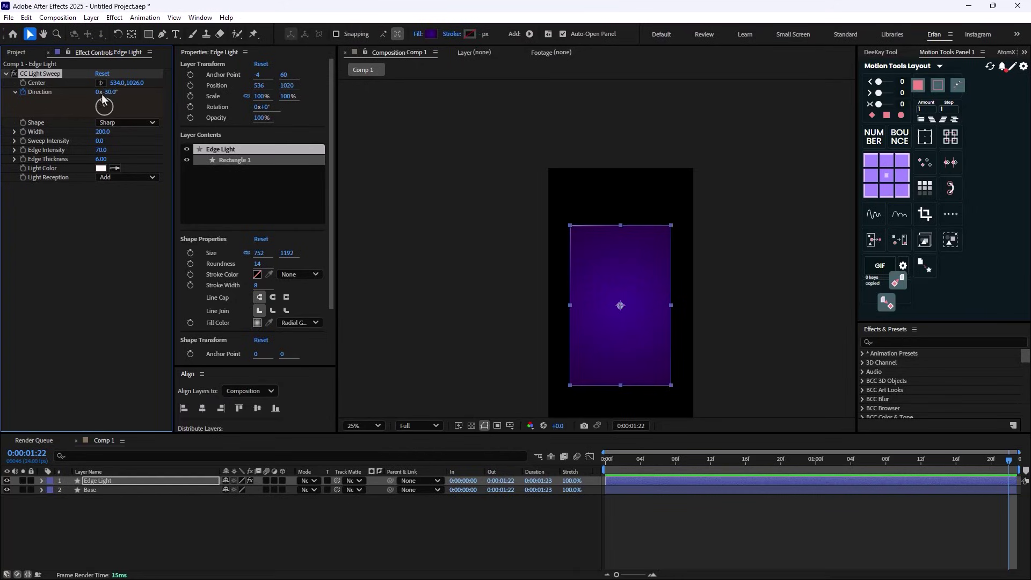
left_click_drag(95, 92, 90, 92)
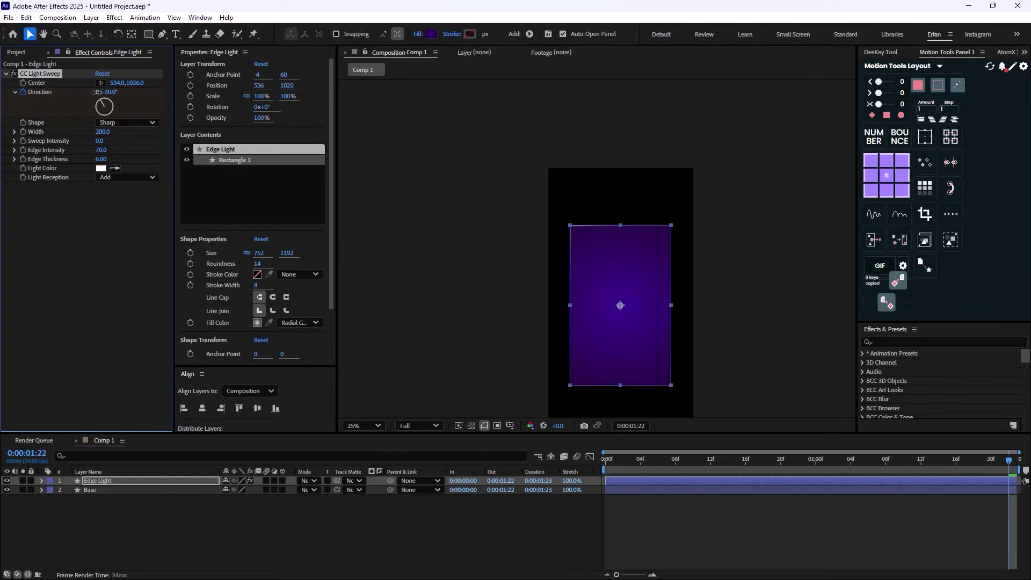
key("ctrl+z")
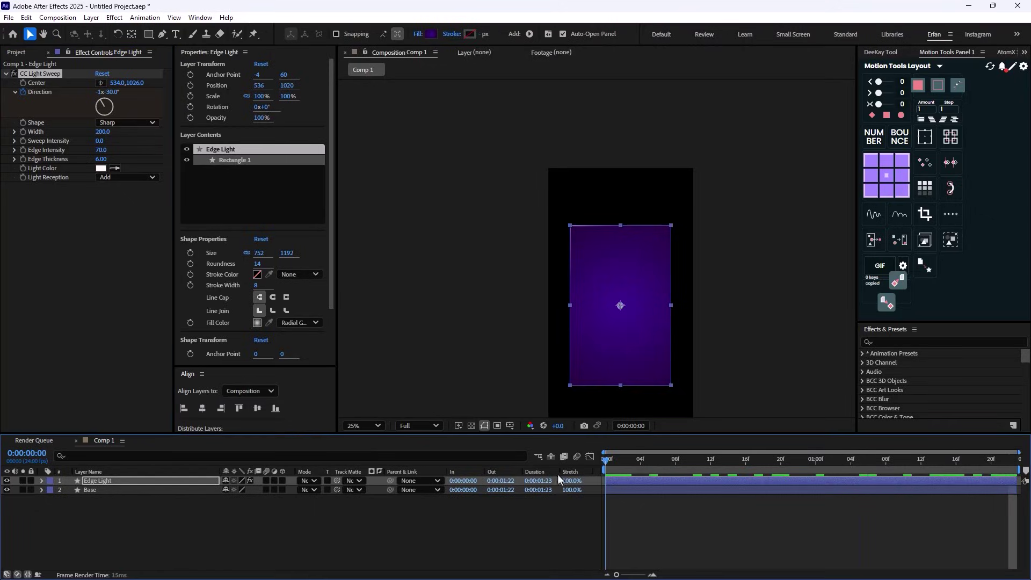
Preview the edge light animation and return to the first frame.
key("space")
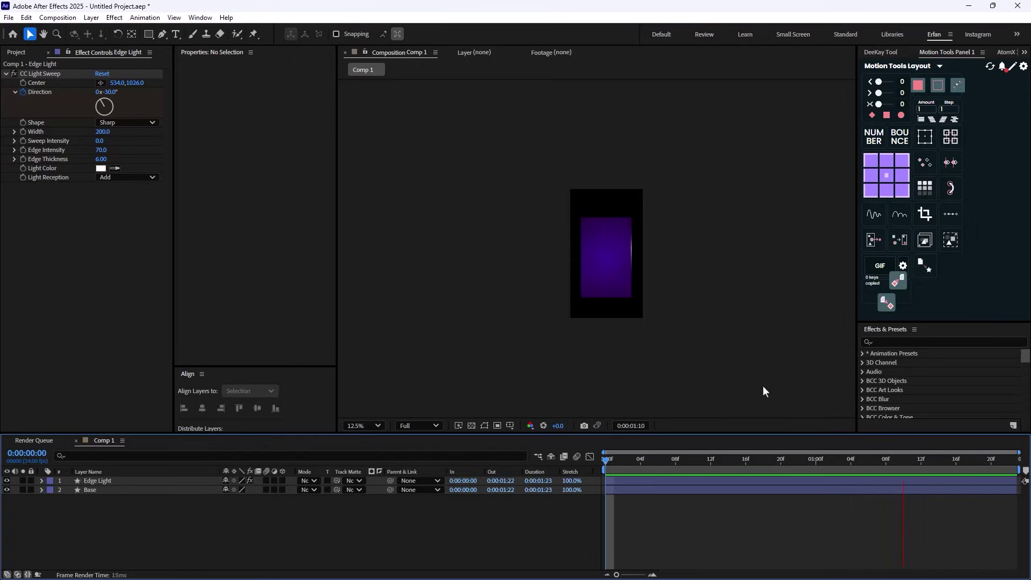
left_click_drag(833, 461, 605, 467)
key("period")
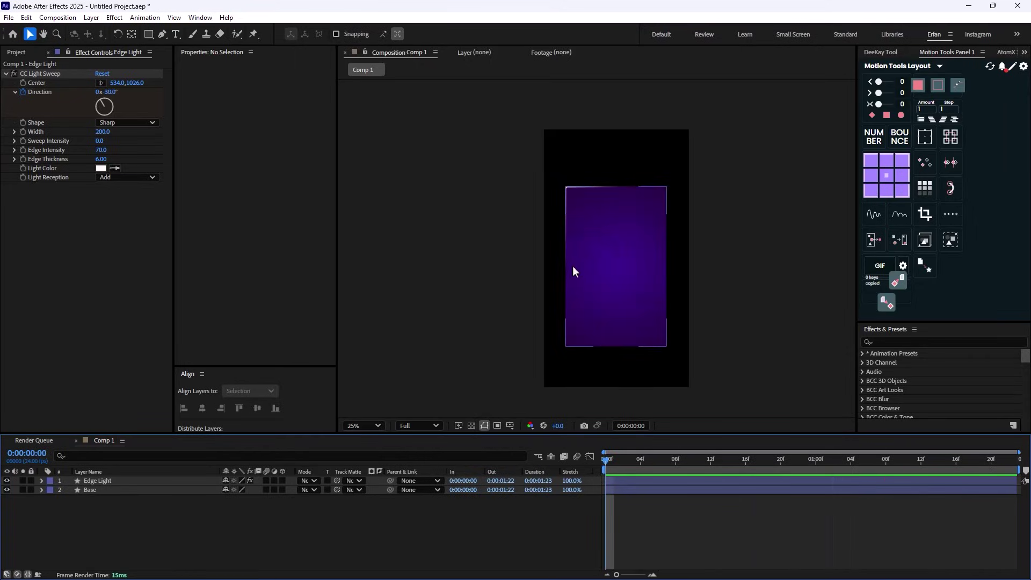
key("period")
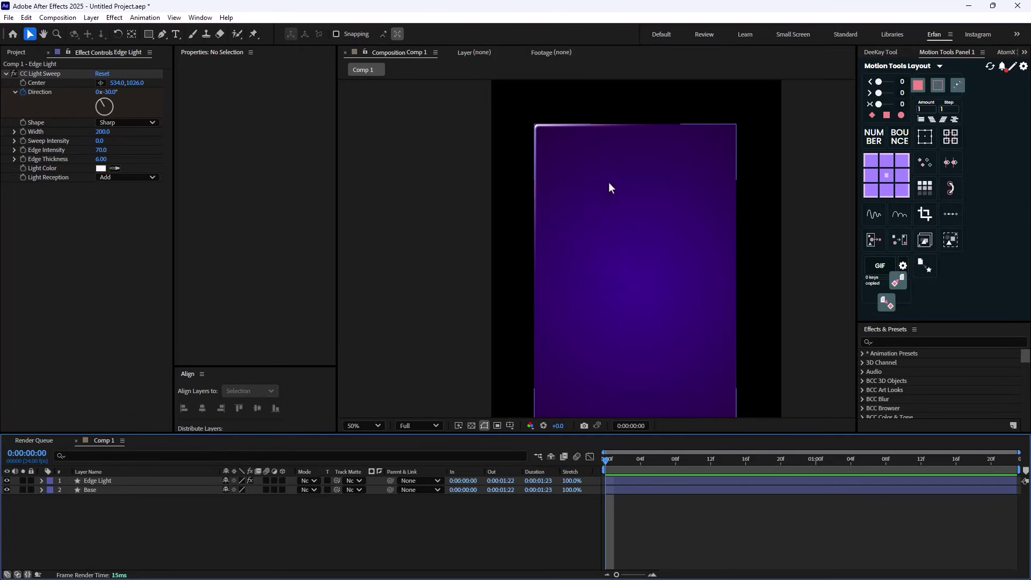
Apply the Deep Glow effect to the Edge Light layer.
left_click(117, 481)
key("ctrl+space")
type("dee")
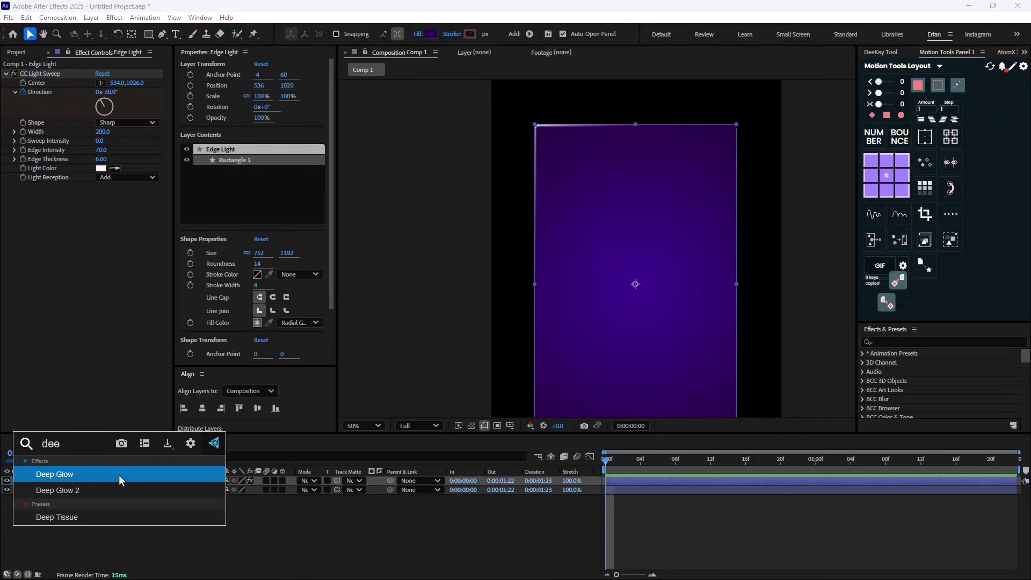
left_click(118, 474)
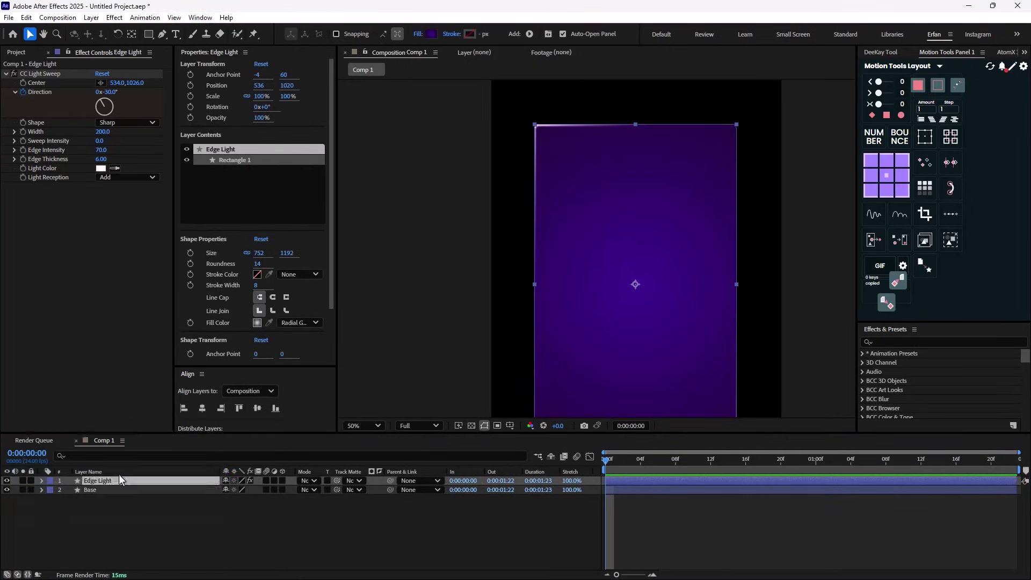
key("comma")
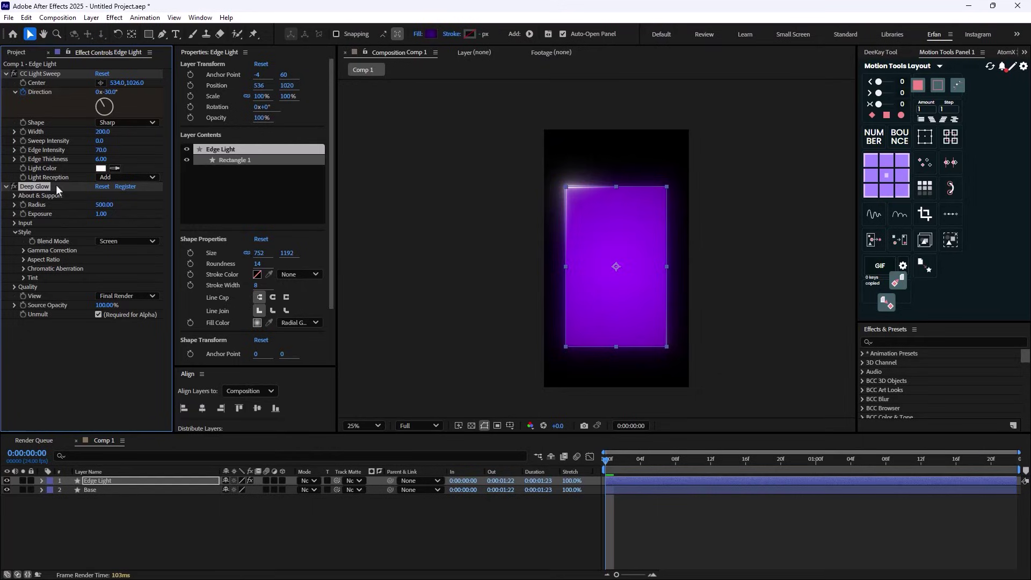
Set the Light Sweep's light reception to Cutout and solo the Edge Light layer to inspect the isolated glow.
left_click(104, 177)
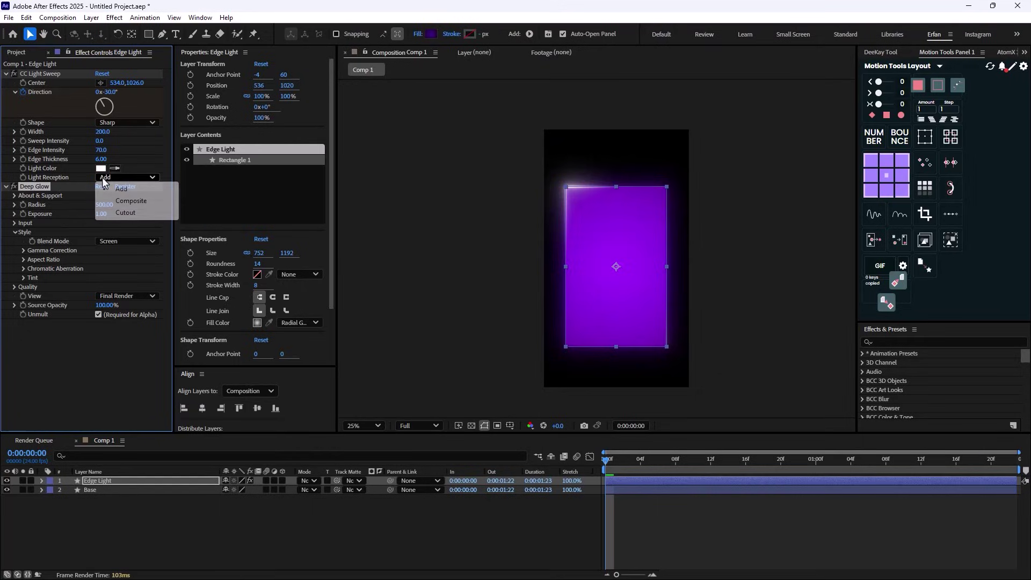
left_click(125, 213)
left_click(23, 480)
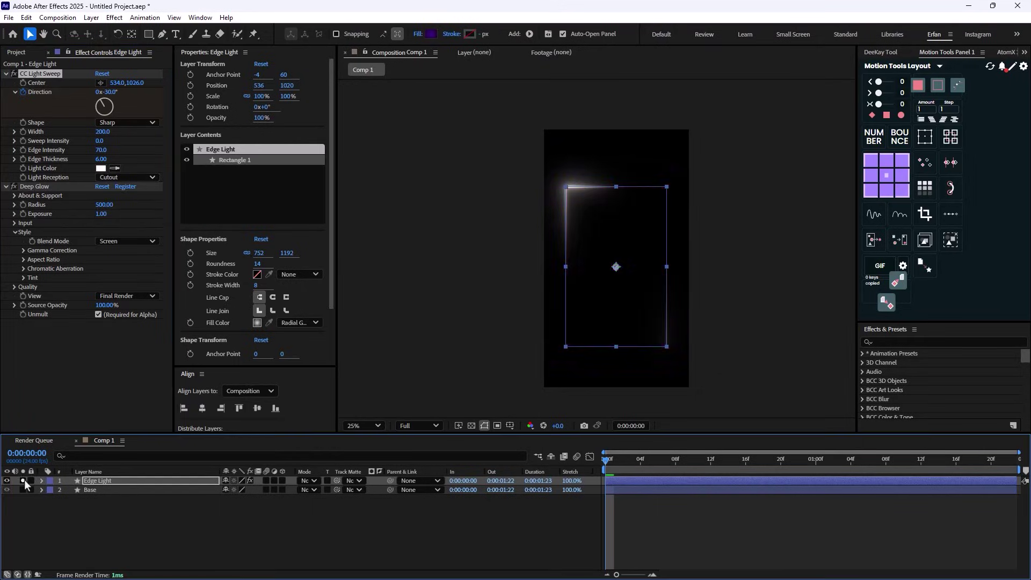
left_click(301, 524)
scroll(638, 245, "up", 2)
key("comma")
key("comma")
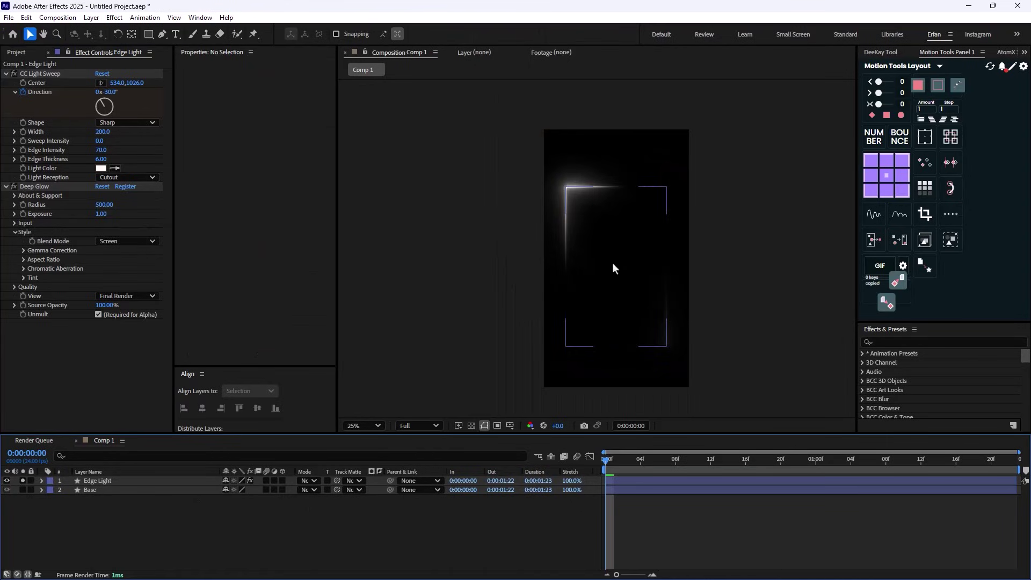
Unsolo the Edge Light layer and set the Light Sweep's light color to magenta pink.
left_click(22, 480)
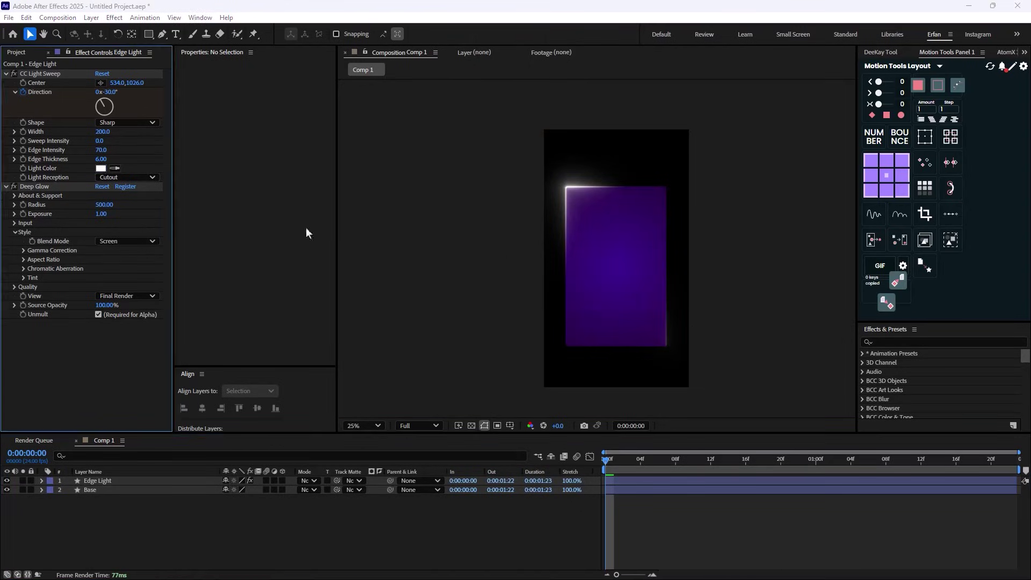
left_click(101, 168)
left_click(543, 252)
left_click_drag(529, 217, 654, 289)
left_click_drag(574, 306, 590, 302)
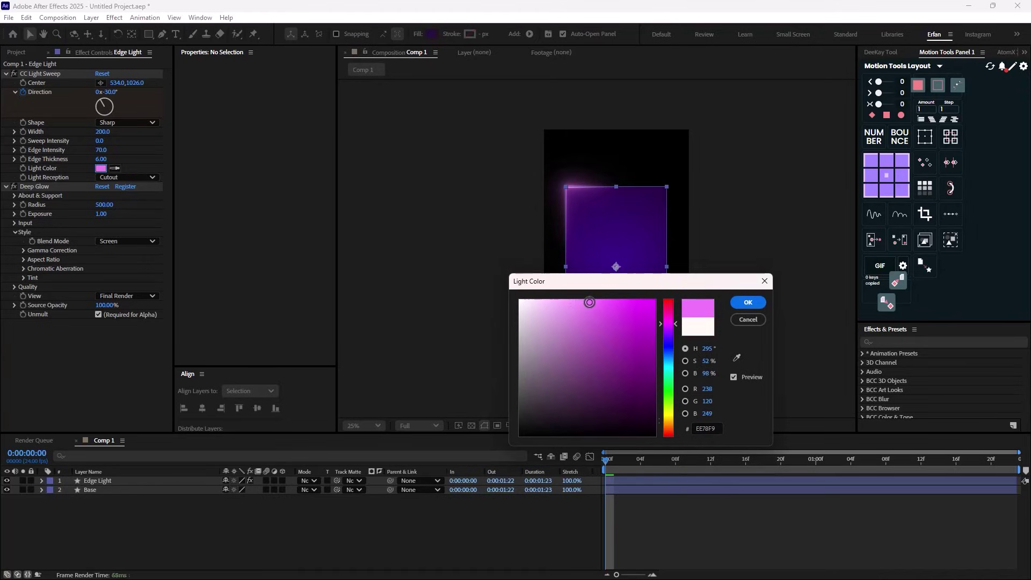
mouse_move(671, 333)
left_mouse_down()
mouse_move(671, 315)
mouse_move(605, 301)
left_mouse_up()
left_click(749, 303)
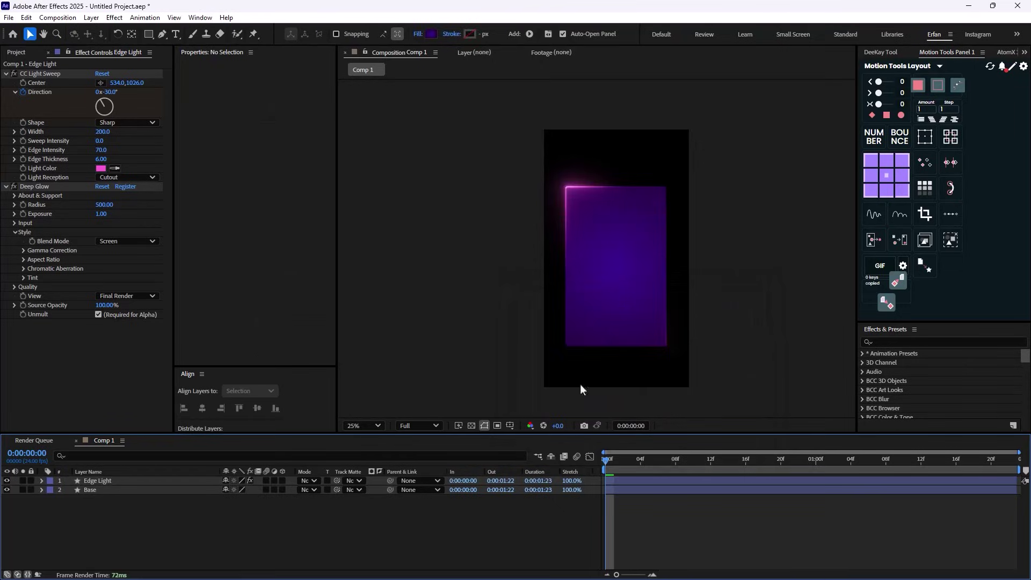
Preview the pink edge light animation and return to the first frame.
key("comma")
key("space")
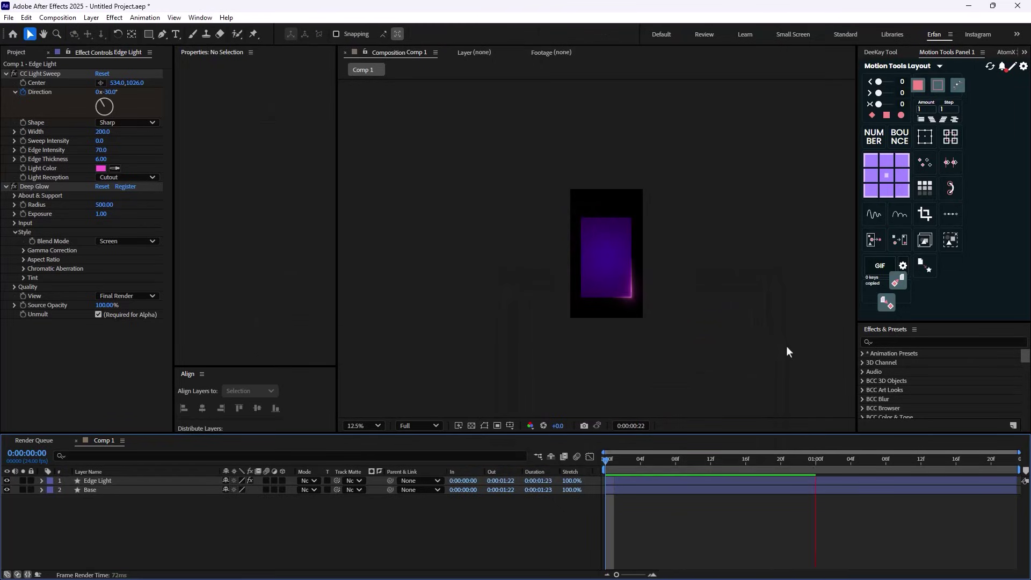
left_click_drag(676, 462, 607, 465)
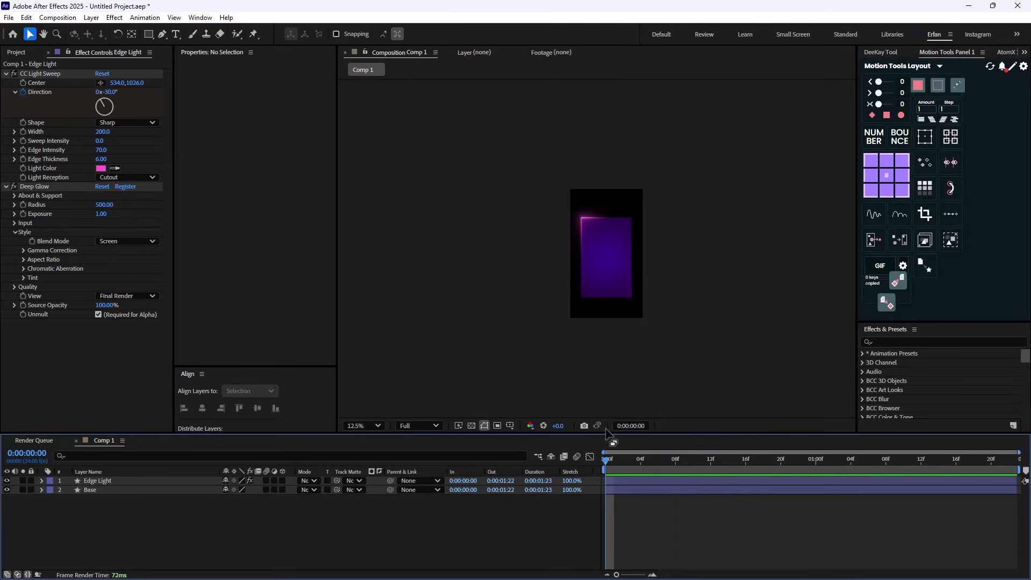
Try Light Sweep widths of 36 and 80, checking the edge light at 0:00:00:07.
scroll(611, 310, "up", 6)
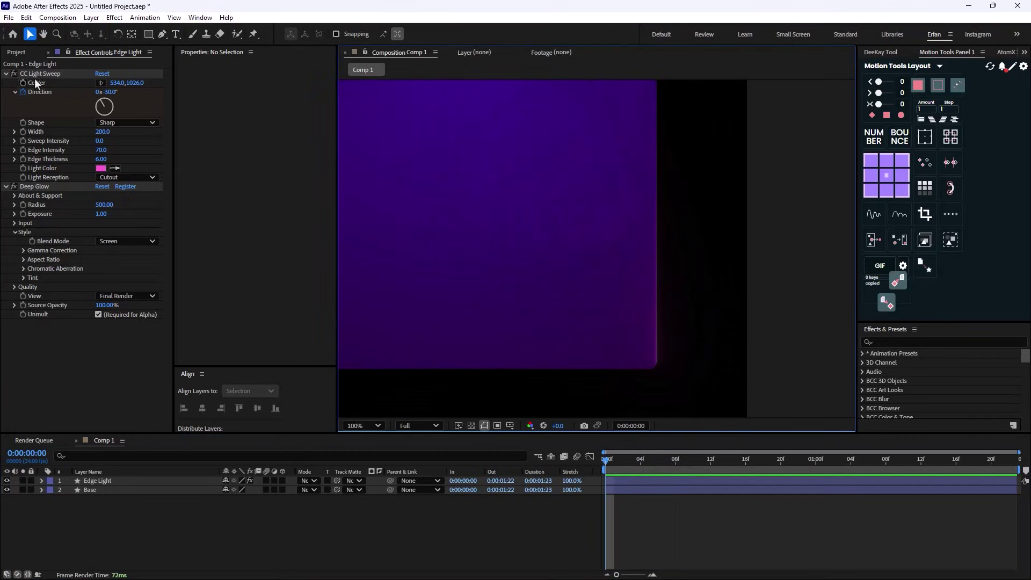
left_click_drag(102, 132, 33, 151)
scroll(578, 182, "down", 4)
left_click(433, 529)
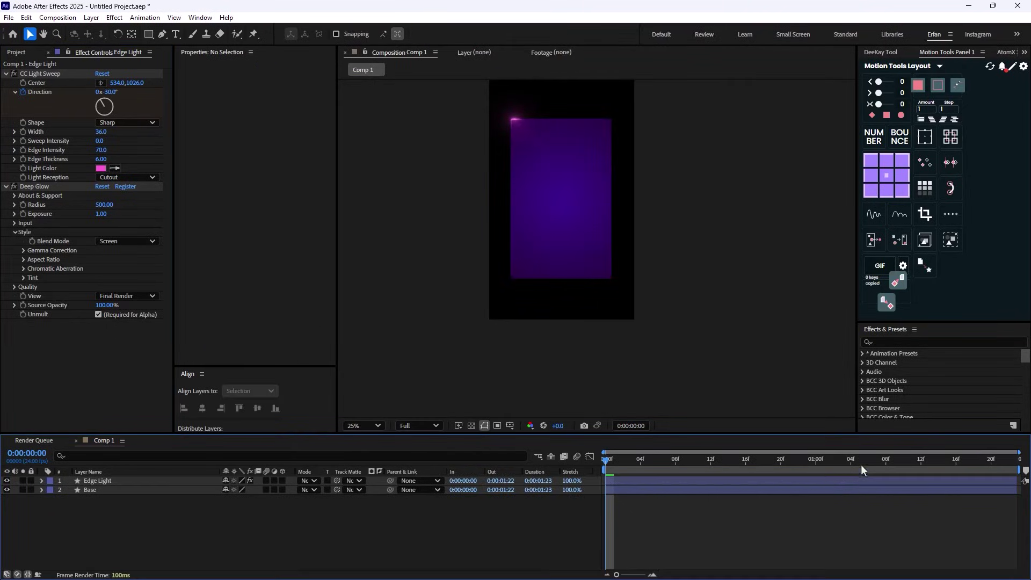
left_click_drag(623, 462, 666, 465)
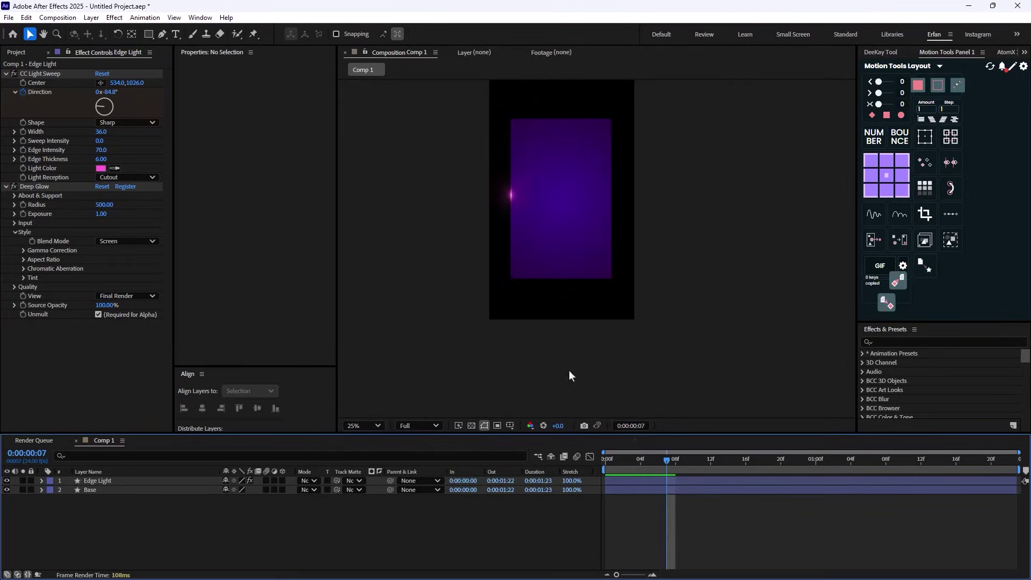
left_click(103, 132)
type("80")
key("Return")
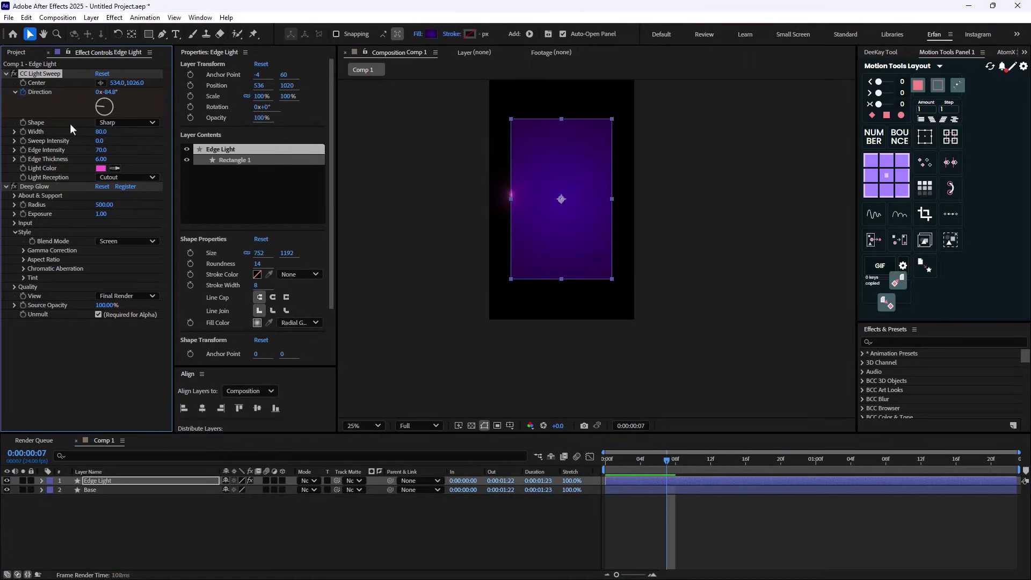
Move to 0:00:01:08 and set the Light Sweep's width to 150.
left_click_drag(667, 462, 886, 479)
left_click(97, 132)
type("150")
key("Return")
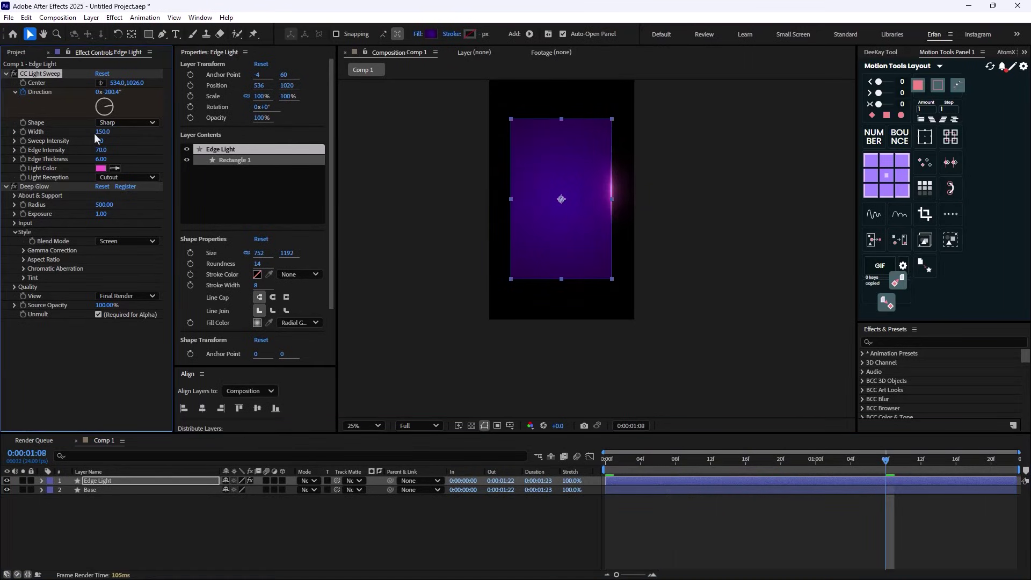
Check how the widened light travels around the card, return to the first frame and examine the card's edges.
left_click(890, 469)
key("space")
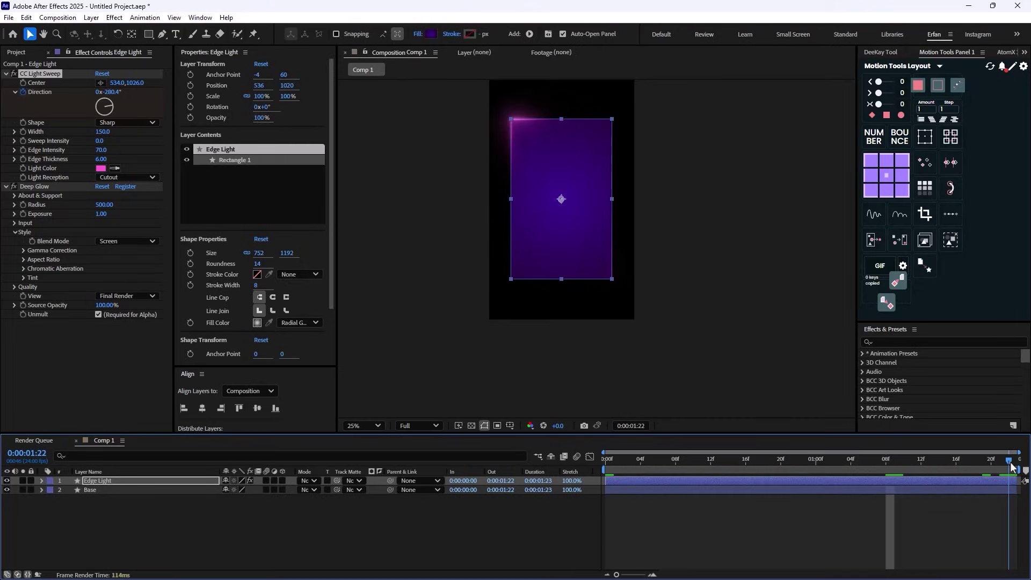
left_click(362, 542)
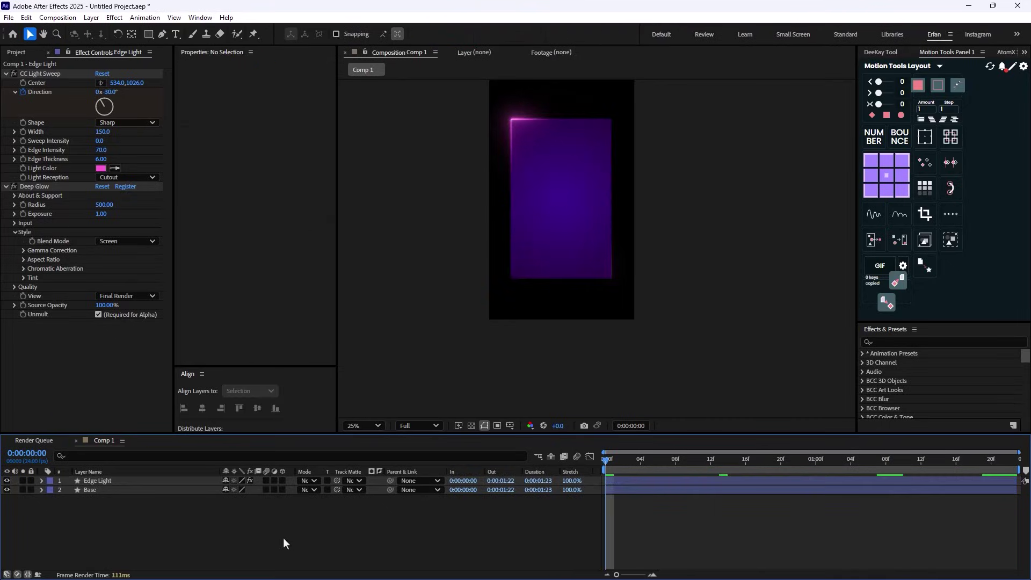
key("period")
scroll(526, 218, "down", 1)
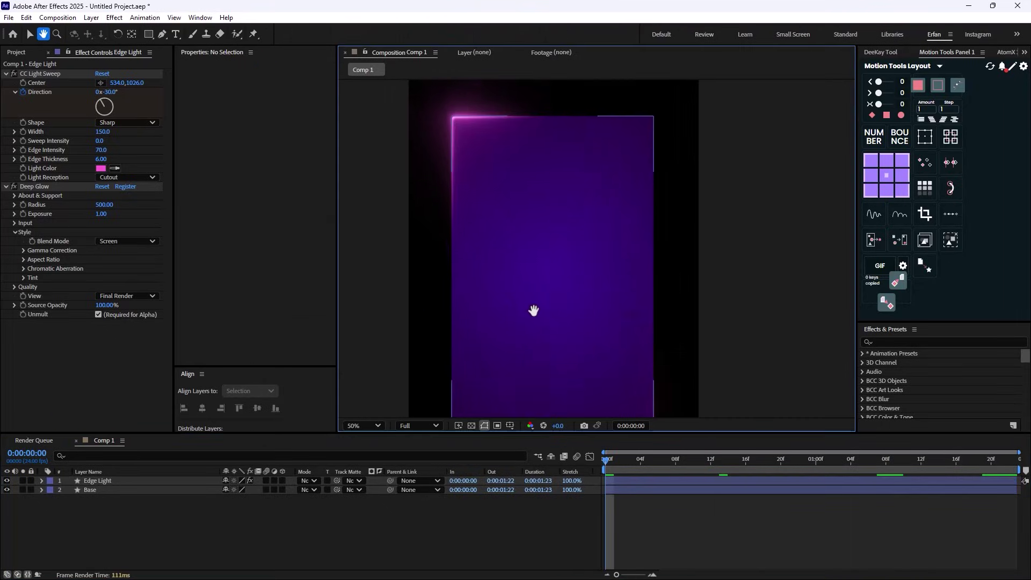
scroll(519, 294, "down", 1)
left_click_drag(555, 267, 498, 267)
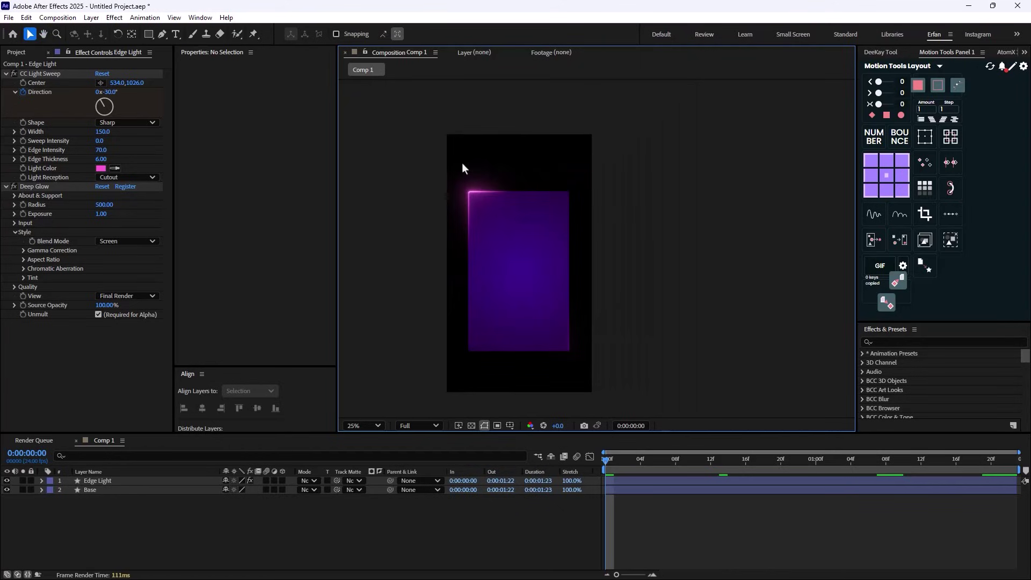
key("period")
left_click_drag(527, 353, 614, 213)
Add an Inner Glow layer style to the Base layer.
left_click(108, 492)
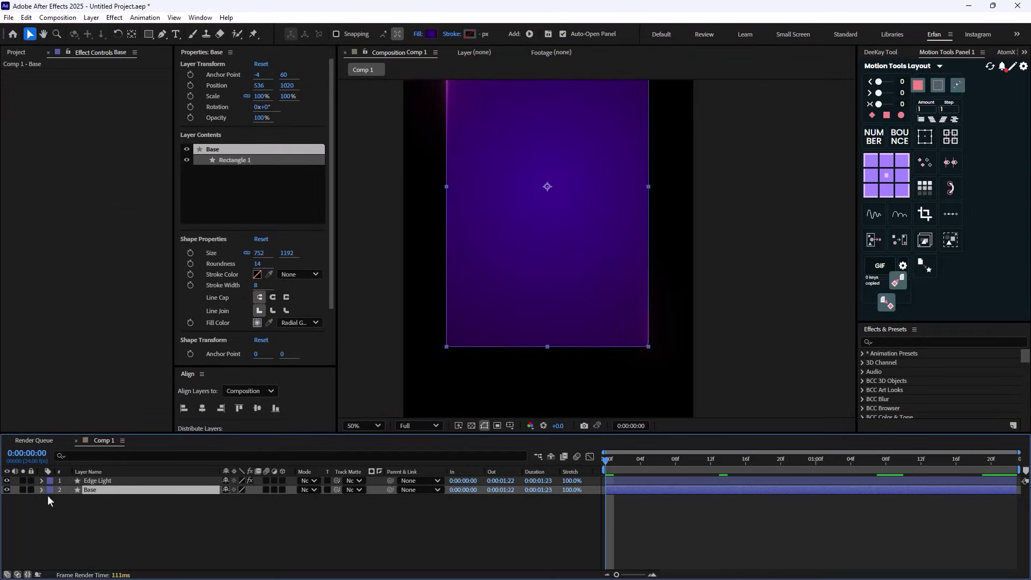
right_click(98, 490)
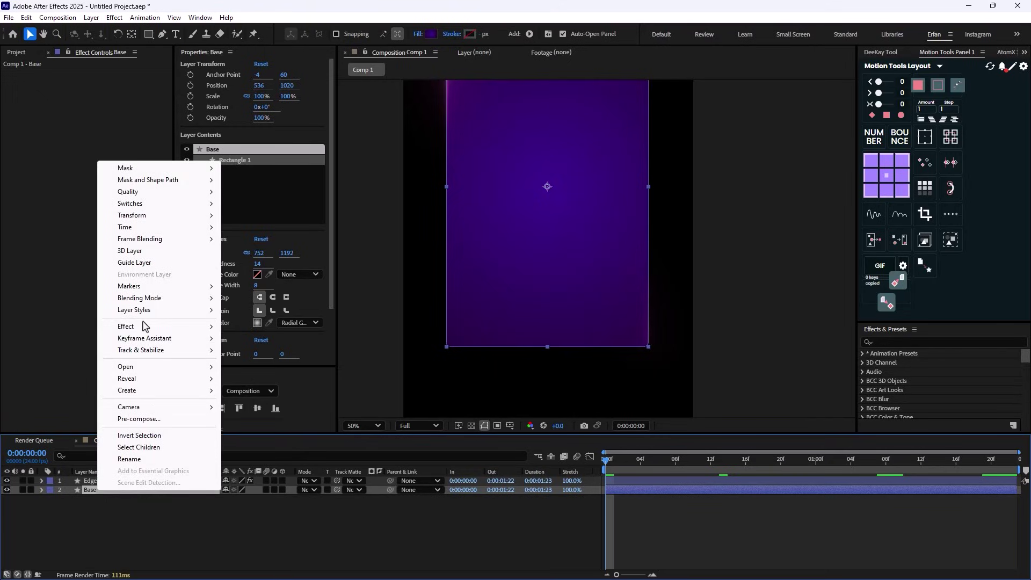
mouse_move(169, 311)
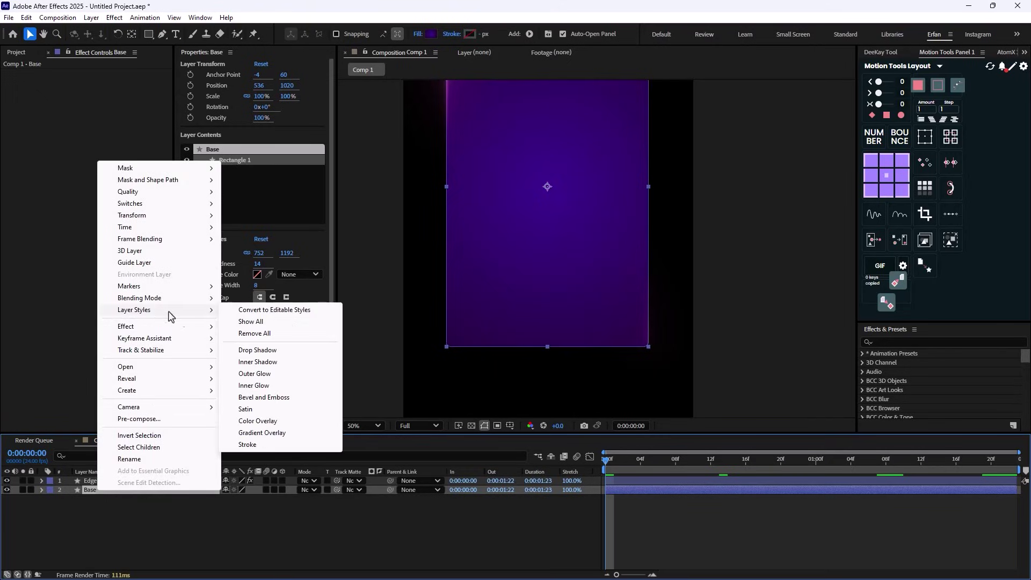
left_click(261, 387)
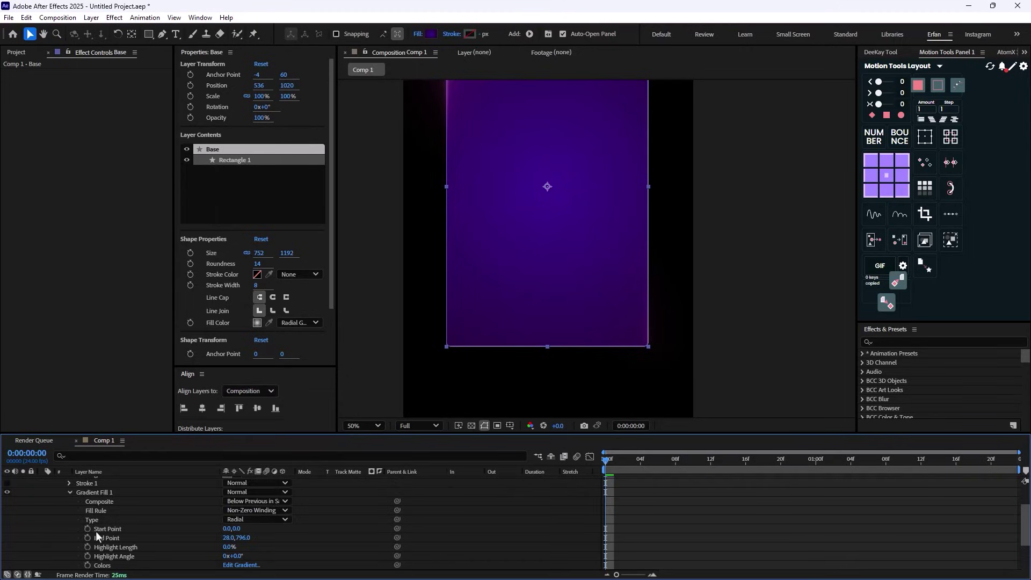
Set the Base layer's Inner Glow size to 16.
left_click(61, 566)
scroll(150, 543, "down", 5)
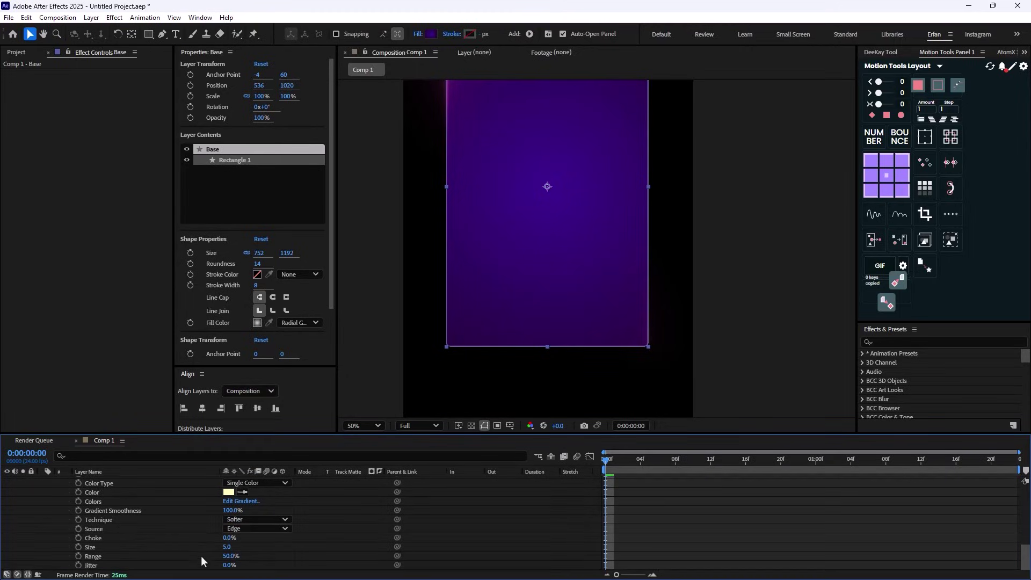
left_click(227, 547)
type("19")
key("Return")
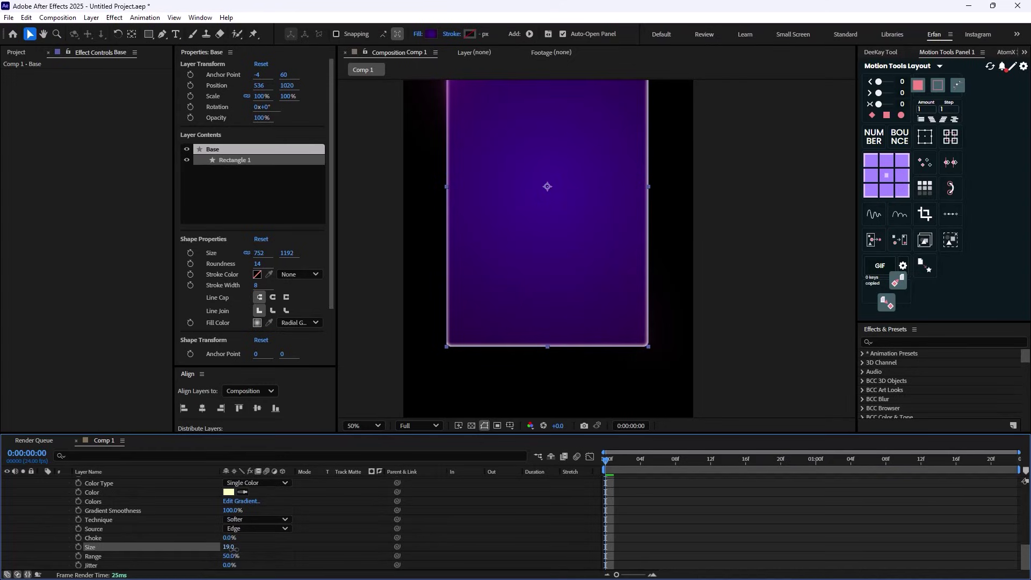
left_click_drag(233, 548, 232, 548)
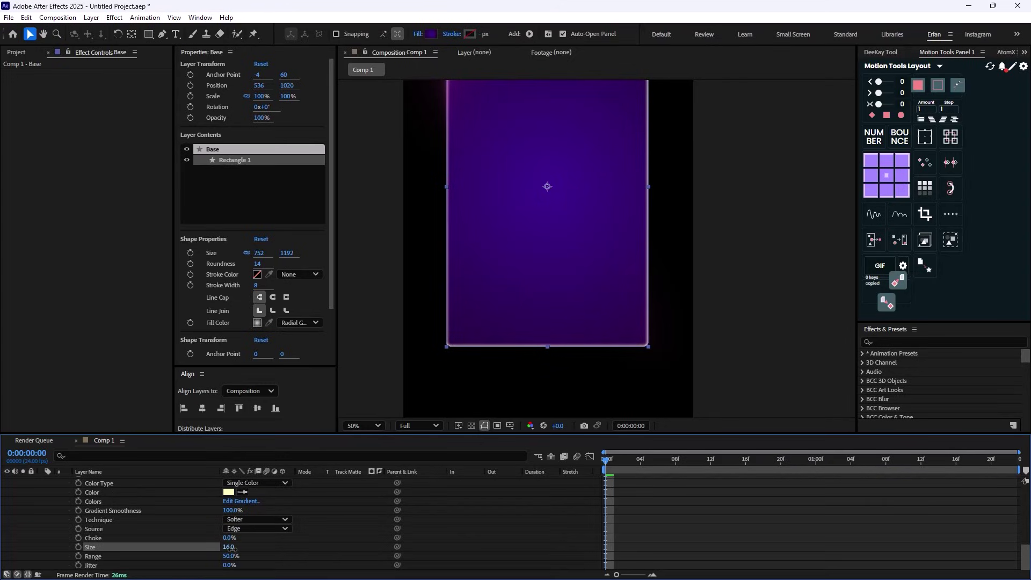
Move to 0:00:00:10 and set the Base layer's Inner Glow color to off-white FBFBE3.
left_click(480, 507)
left_click_drag(465, 314, 540, 310)
left_click_drag(598, 466, 693, 460)
left_click_drag(457, 346, 478, 239)
key("v")
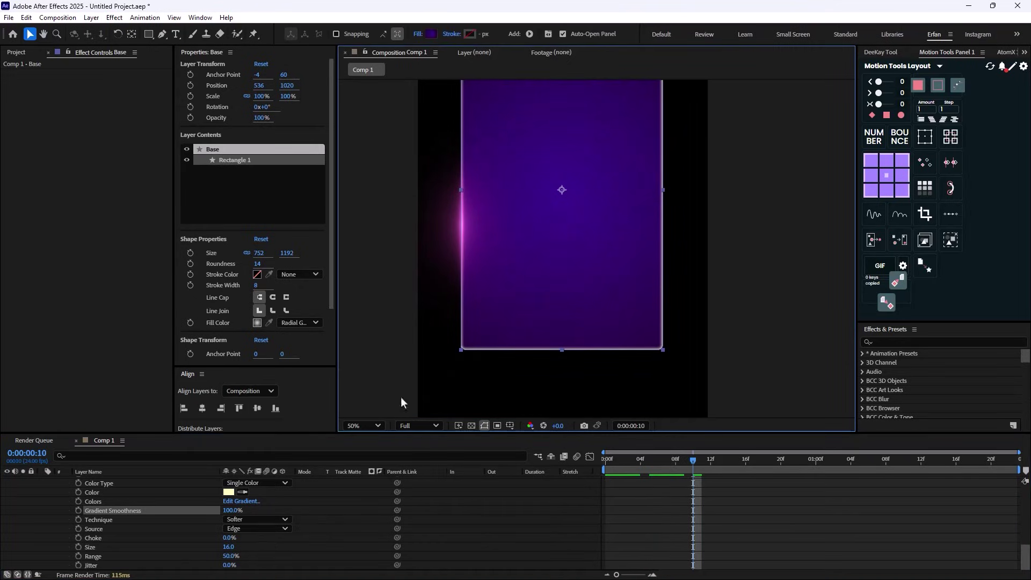
left_click(229, 492)
left_click_drag(416, 232, 405, 230)
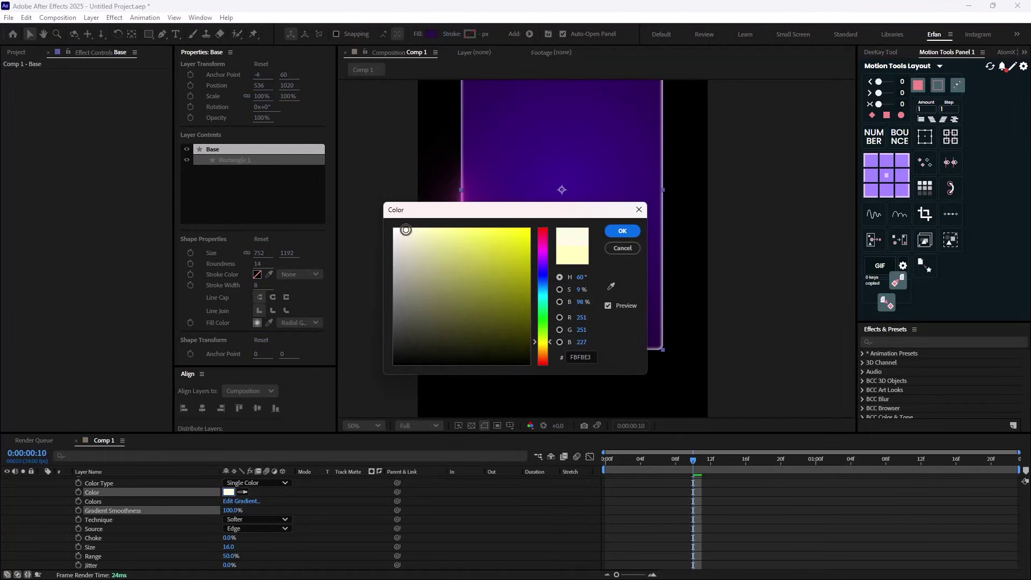
left_click(621, 232)
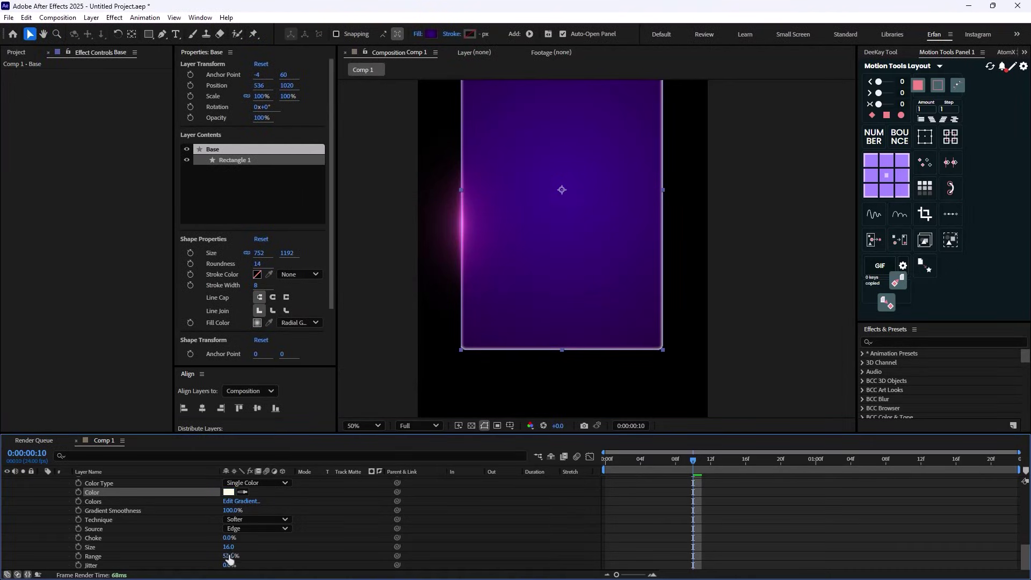
Set the Inner Glow's range to 48.5% and choke to 2%, and deselect the layer.
left_click_drag(228, 556, 229, 538)
scroll(590, 268, "down", 2)
left_click(668, 308)
Examine the card's inner glow up close along its edges and in the full composition.
scroll(580, 326, "up", 2)
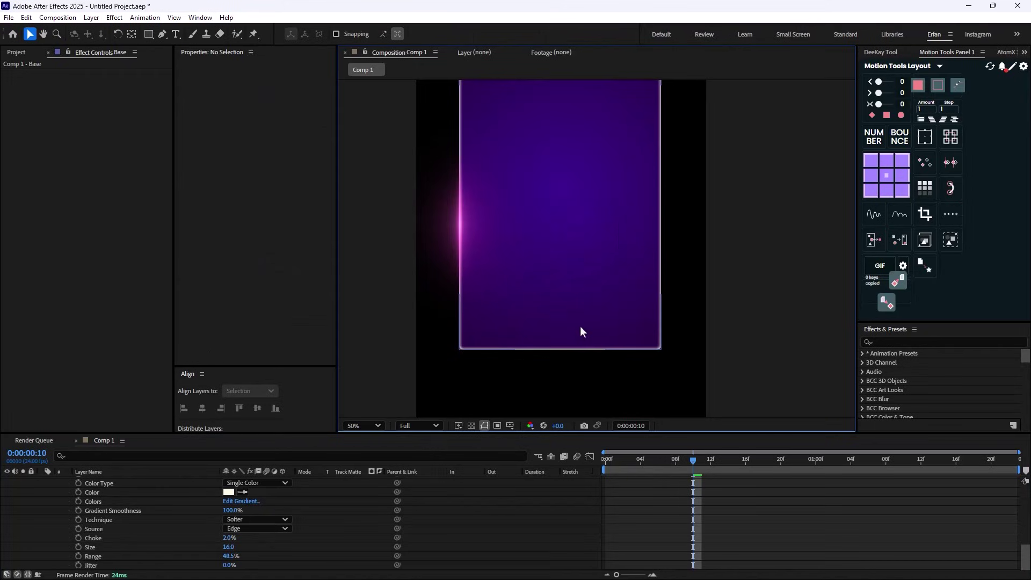
left_click_drag(555, 251, 548, 381)
scroll(568, 289, "up", 1)
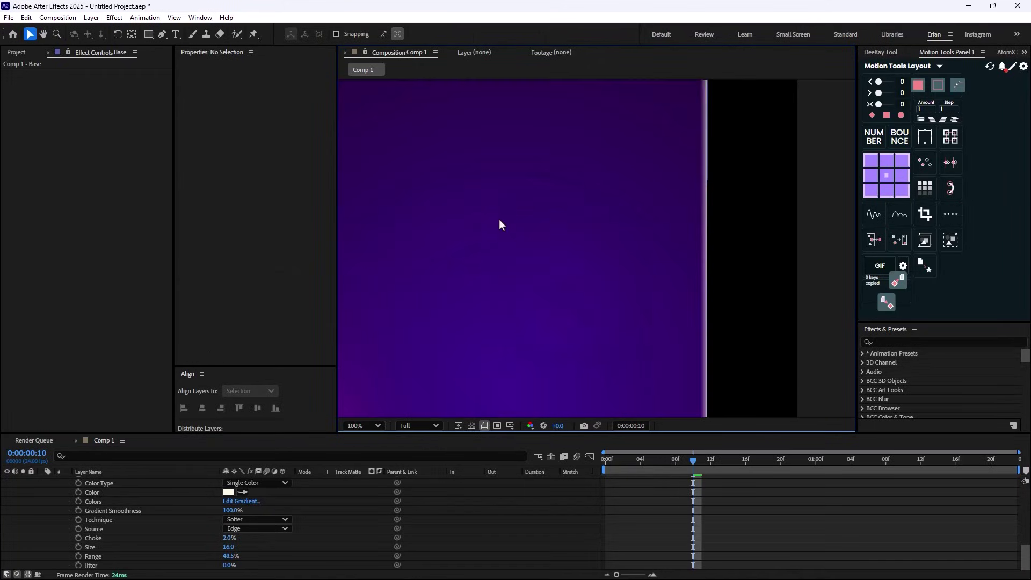
left_click_drag(494, 212, 559, 358)
key("v")
scroll(561, 237, "down", 5)
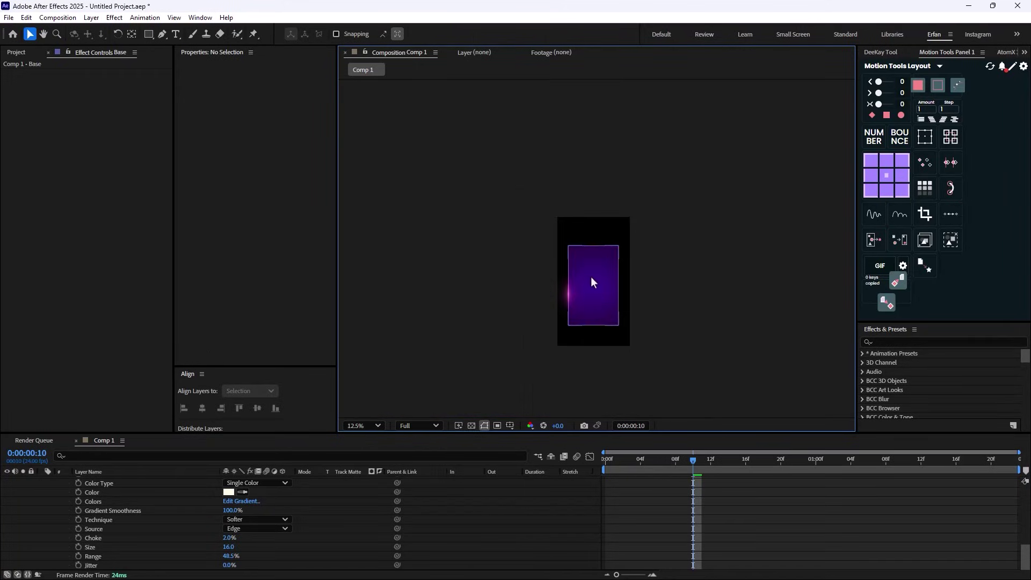
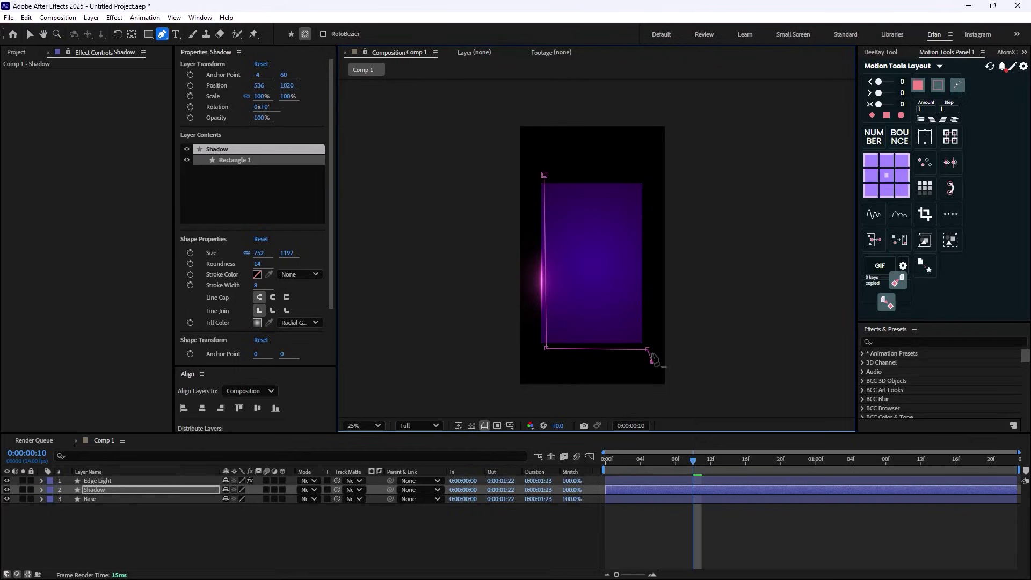
Finish drawing a closed L-shaped mask on the Shadow layer along the card's left and bottom edges, and check it in solo view.
left_click(560, 336)
left_click(553, 243)
left_click(552, 202)
left_click(552, 175)
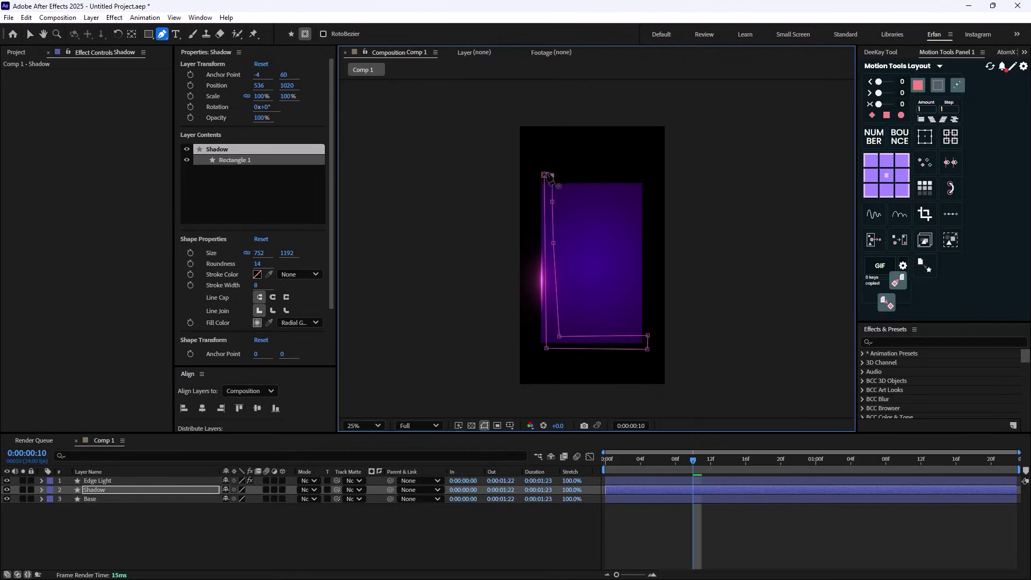
left_click(543, 175)
left_click(23, 490)
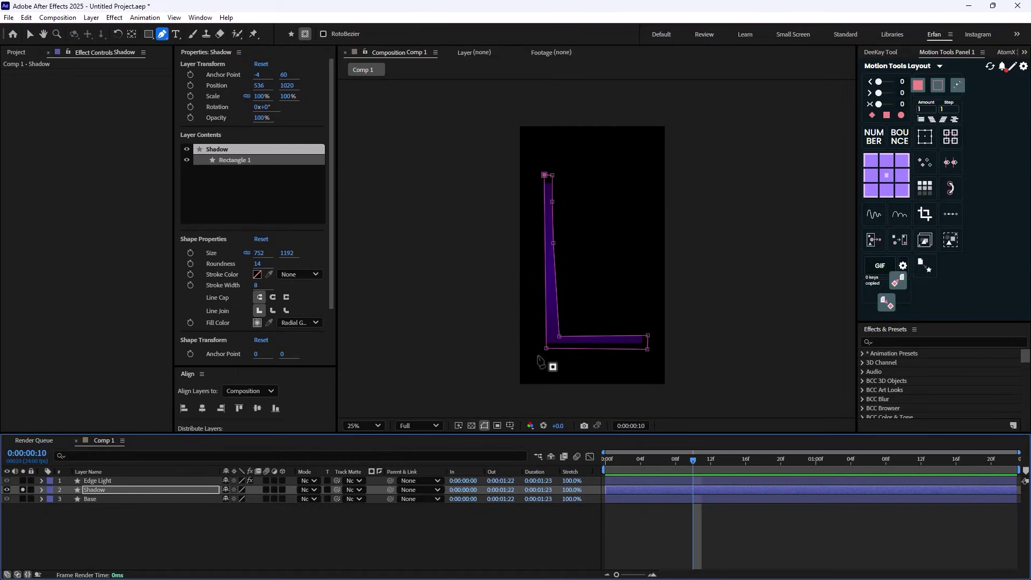
left_click(23, 490)
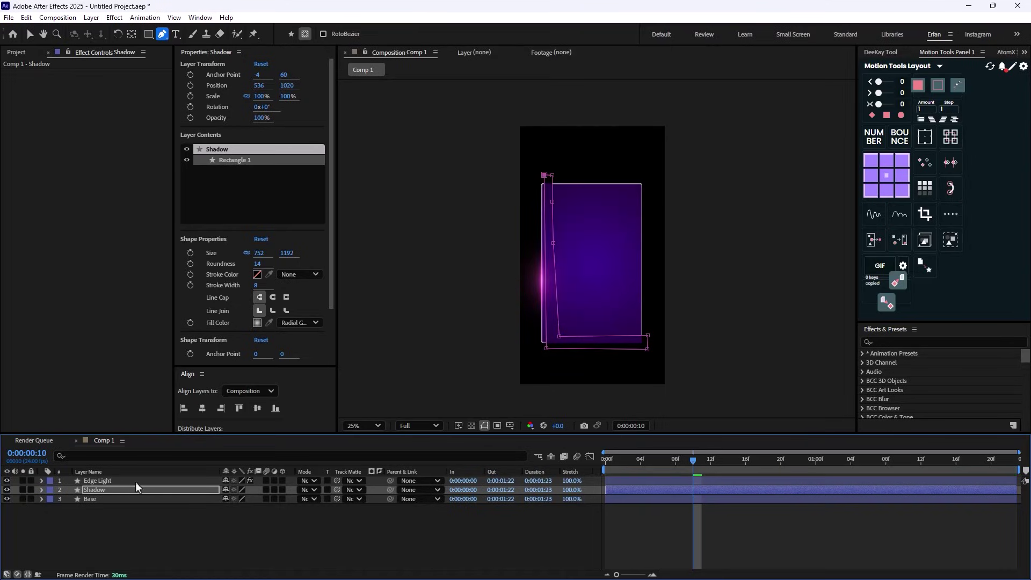
Apply the Fill effect to the Shadow layer.
key("ctrl+space")
type("fill")
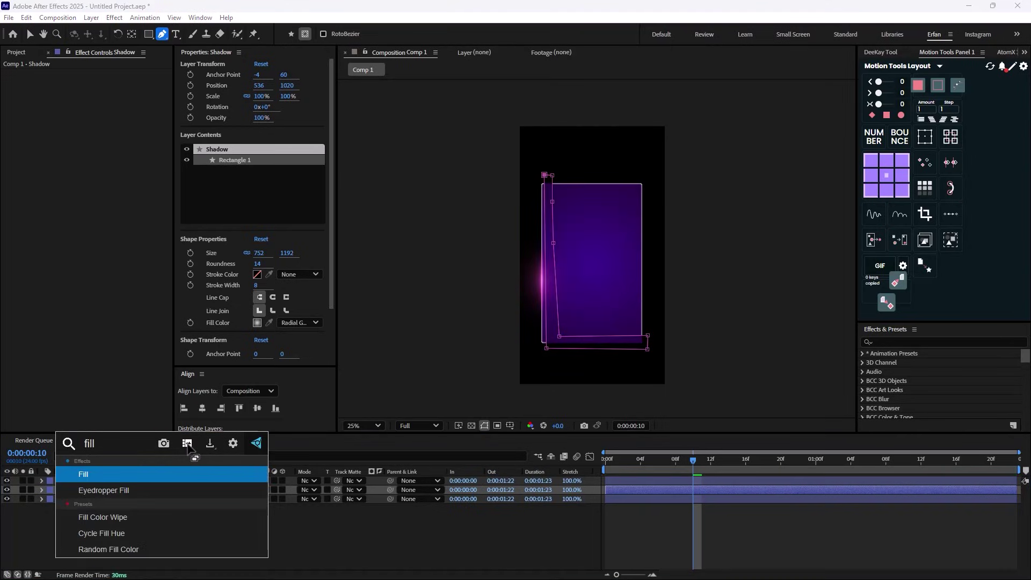
key("Return")
scroll(575, 282, "up", 2)
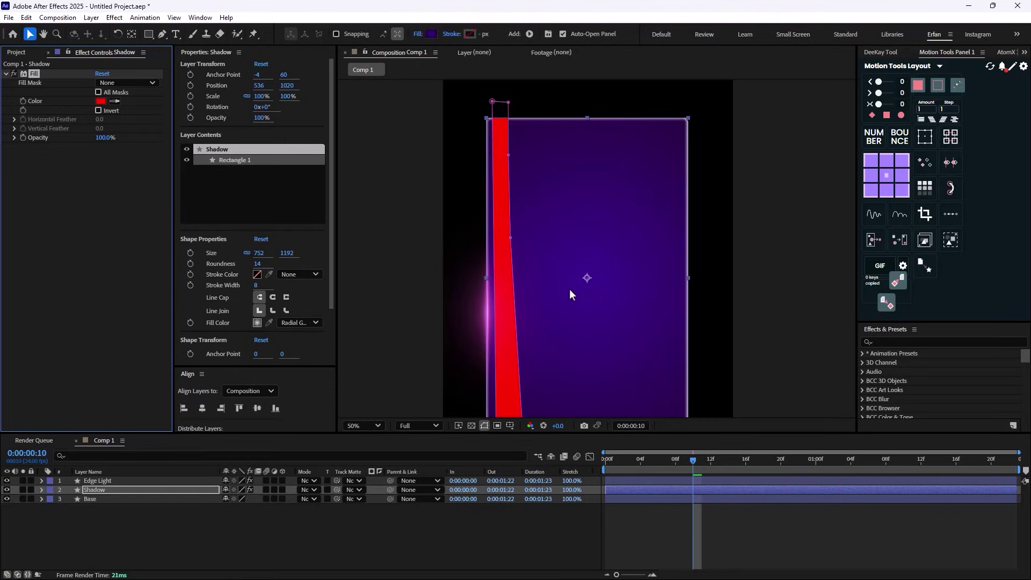
key("comma")
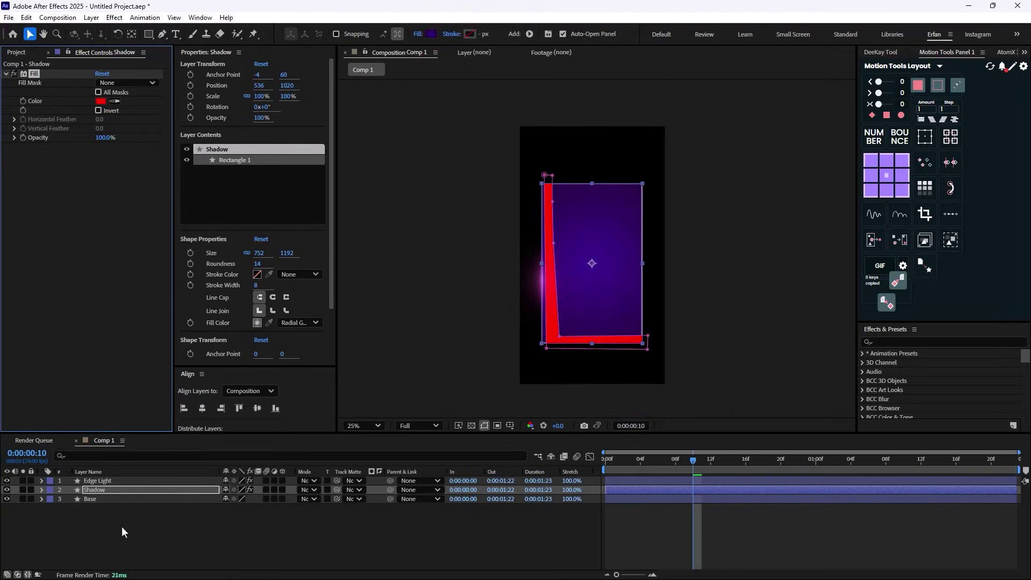
Set the Shadow layer's mask feather to 101 pixels.
left_click(105, 489)
key("f")
left_click_drag(237, 512, 307, 512)
scroll(547, 343, "up", 2)
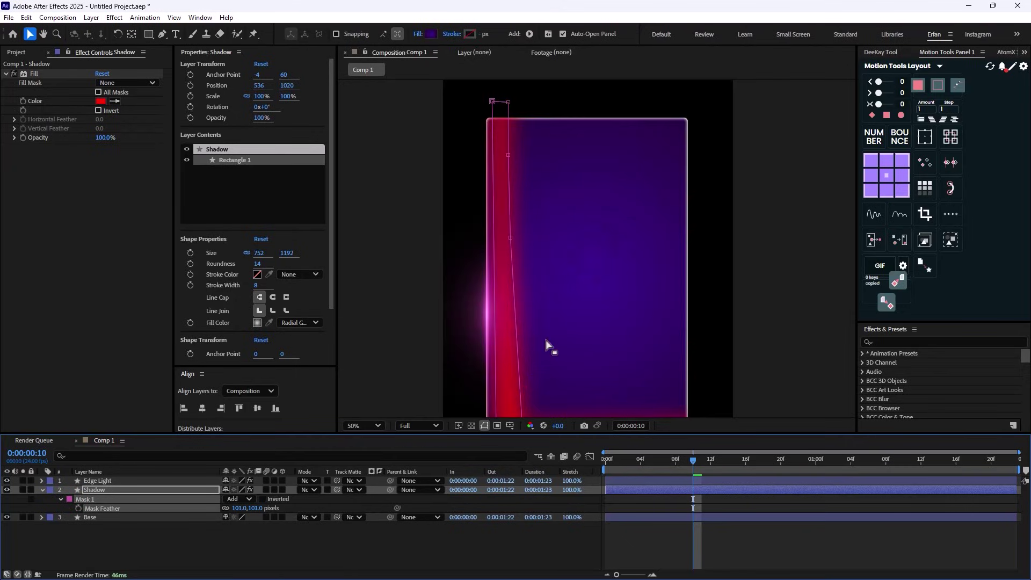
Narrow the vertical arm of the Shadow mask by moving its inner and upper points toward the card's left edge.
left_click_drag(591, 342, 596, 319)
key("space")
left_click_drag(576, 249, 585, 323)
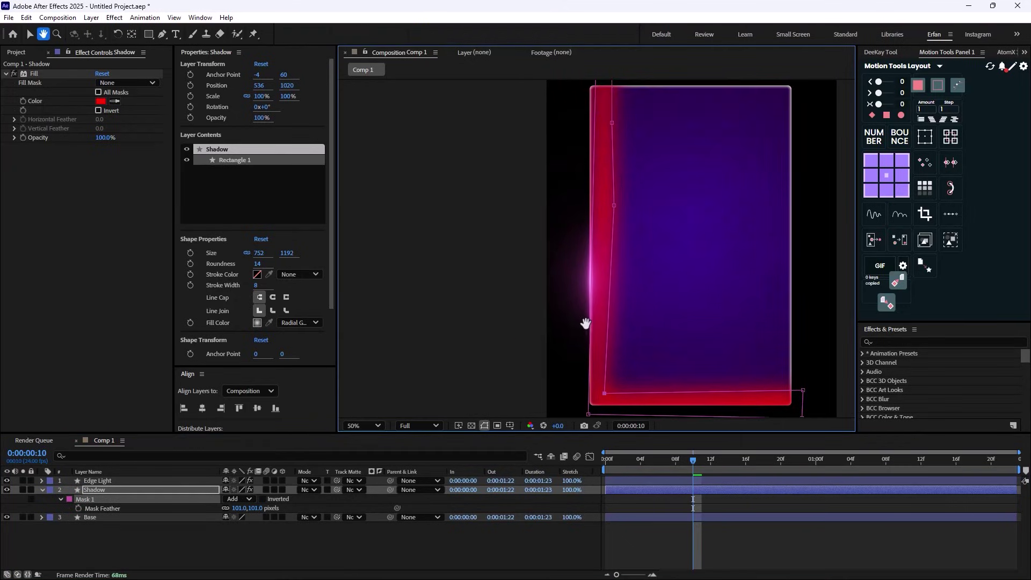
left_click_drag(614, 205, 601, 206)
key("space")
left_click_drag(577, 204, 603, 268)
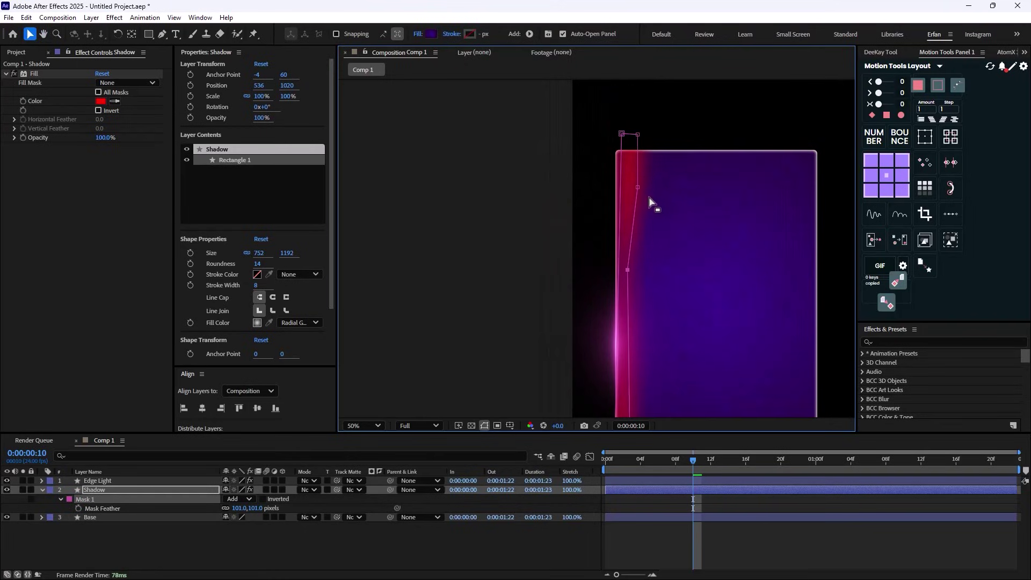
left_click_drag(635, 189, 630, 185)
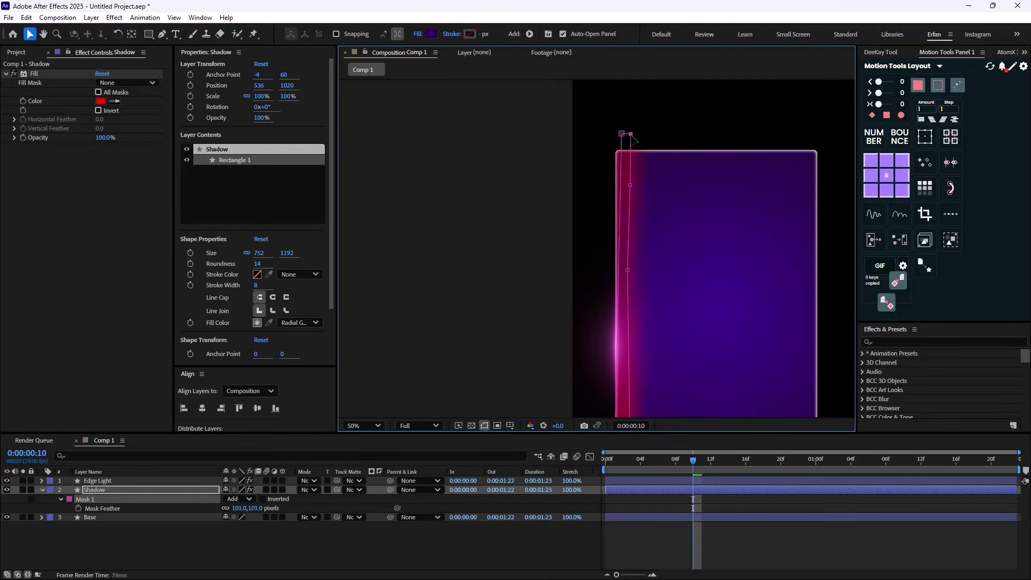
left_click_drag(623, 135, 616, 137)
Thin the horizontal arm of the Shadow mask by lowering its two inner points toward the card's bottom edge.
key("space")
left_click_drag(637, 346, 581, 179)
left_click_drag(773, 289, 775, 297)
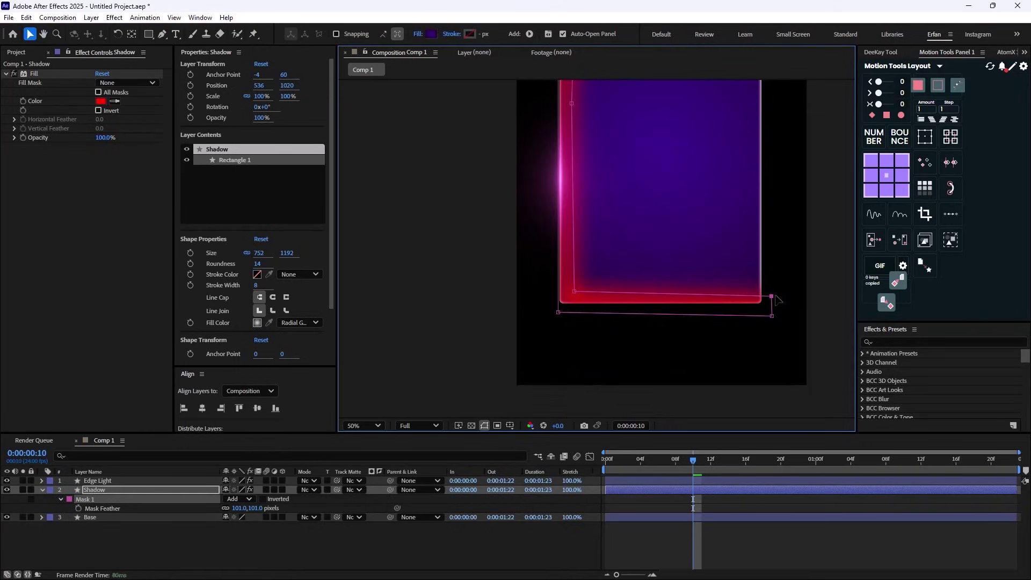
left_click_drag(574, 292, 574, 296)
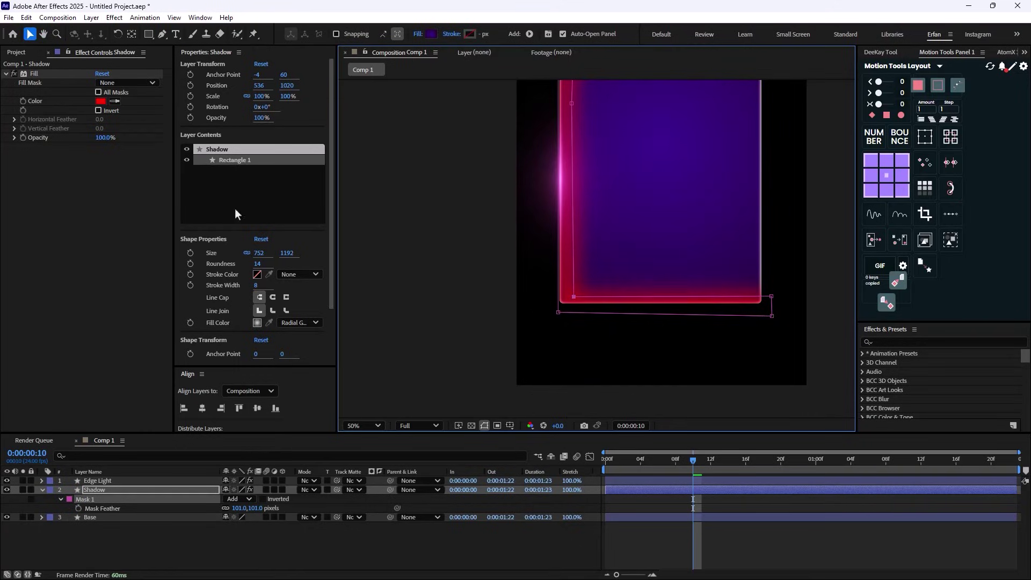
Sample the card's purple for the Shadow layer's Fill color, brighten it to 4808A3, and deselect the layer.
left_click(114, 101)
left_click(685, 147)
left_click(96, 106)
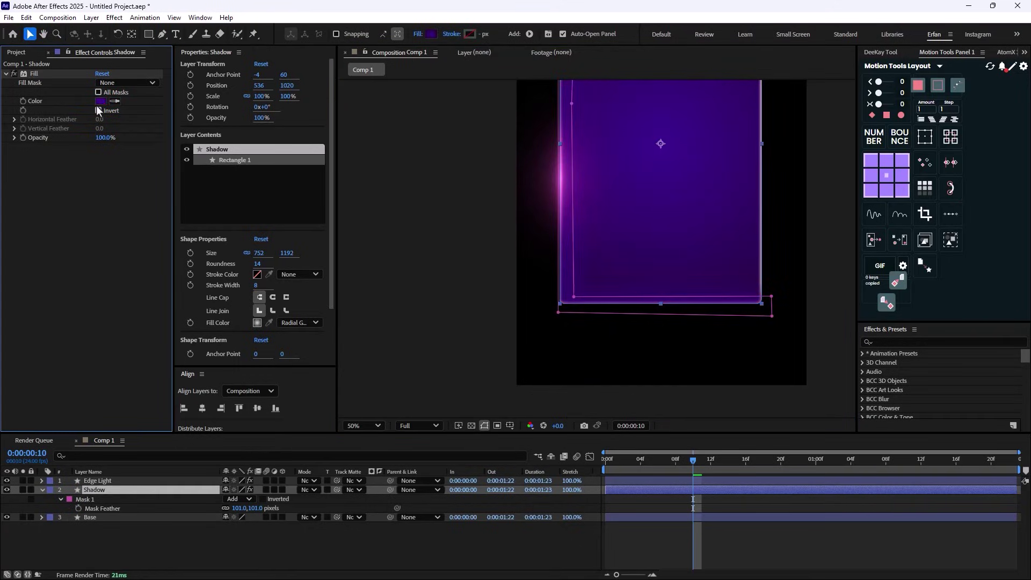
left_click(101, 101)
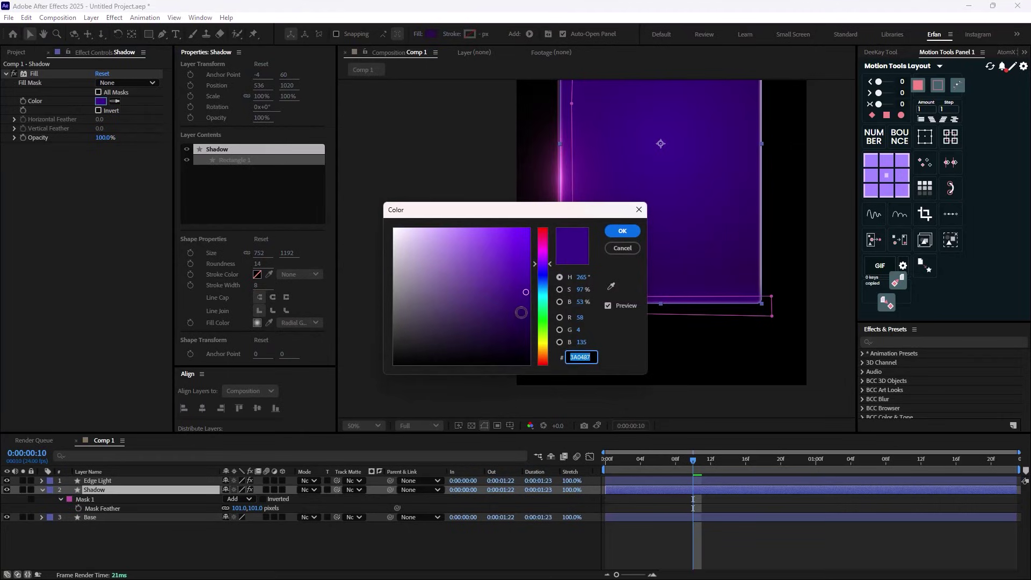
mouse_move(525, 322)
left_mouse_down()
mouse_move(525, 309)
mouse_move(522, 337)
mouse_move(520, 287)
left_mouse_up()
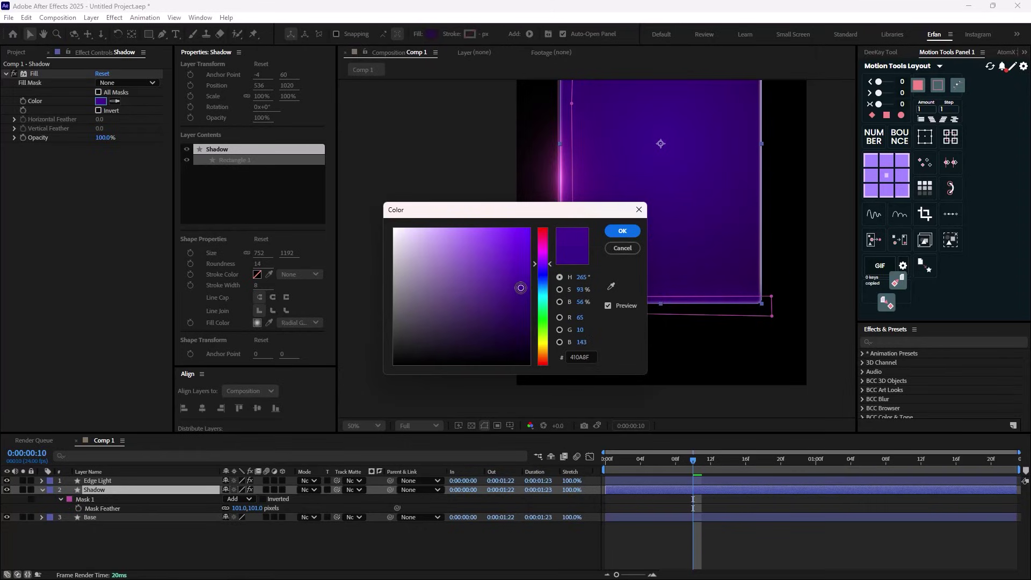
left_click(613, 231)
left_click(357, 546)
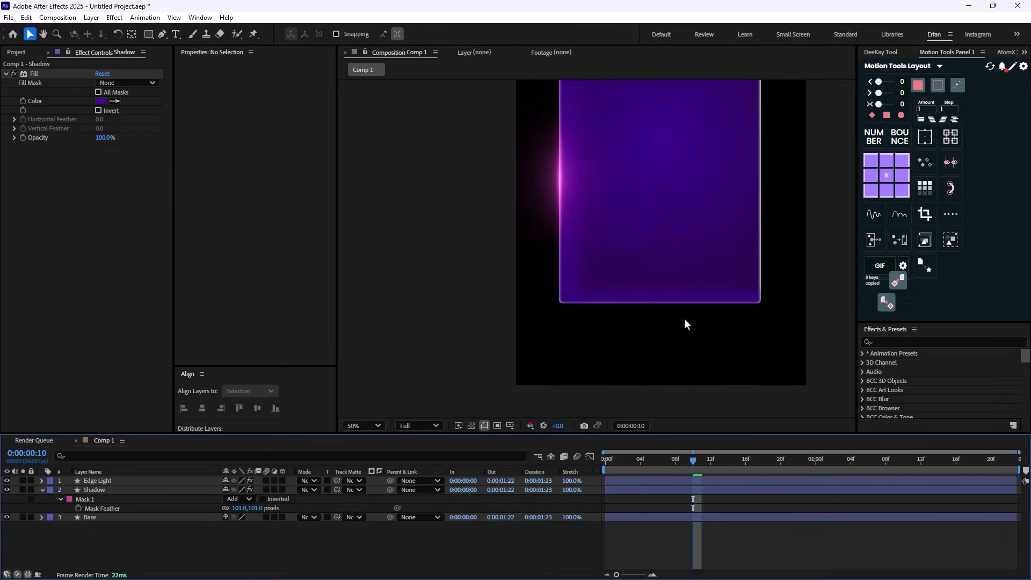
Add the Noise effect to the Shadow layer with the amount of noise at 10%.
scroll(640, 307, "up", 2)
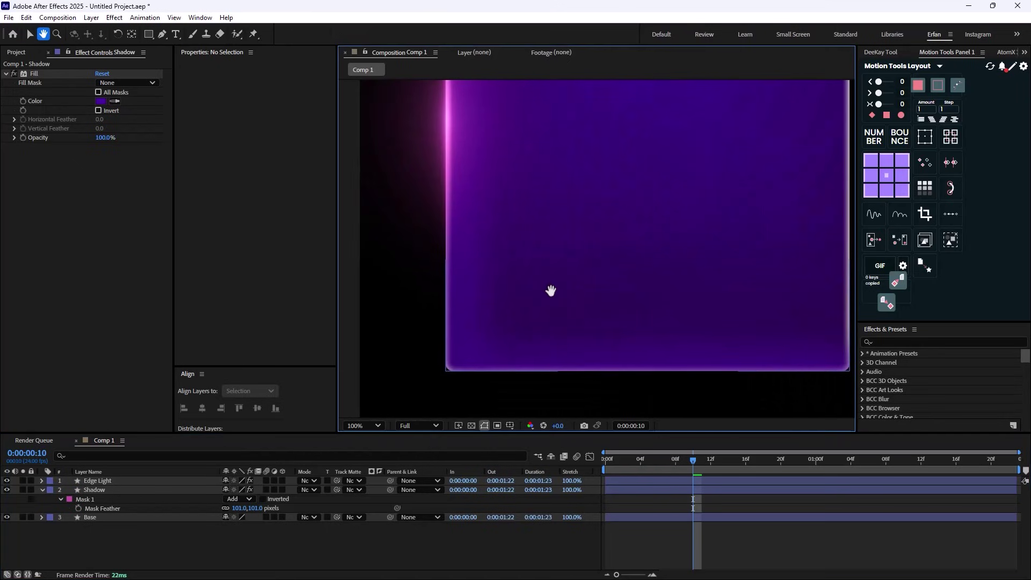
left_click(100, 491)
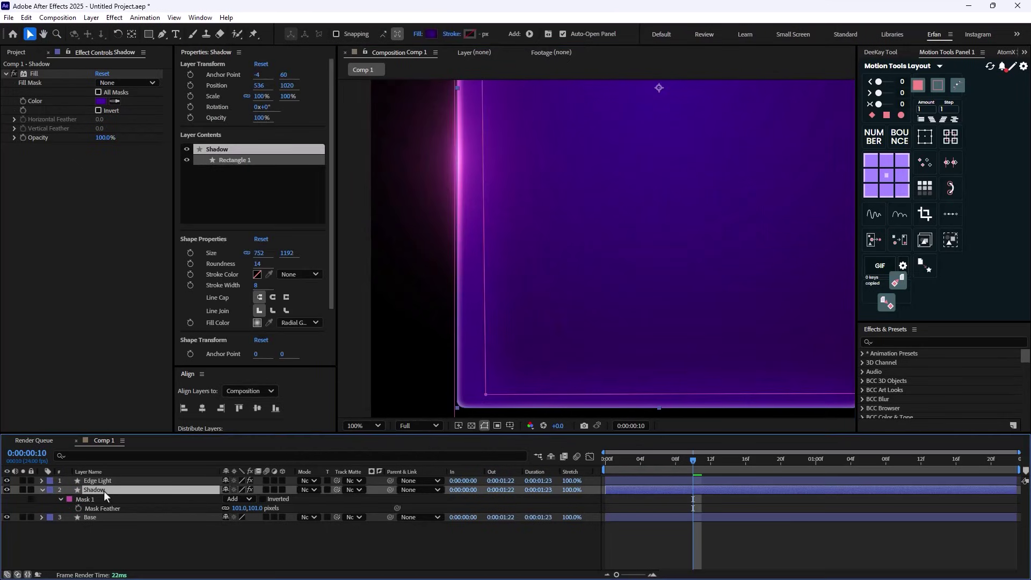
key("ctrl+space")
type("noi")
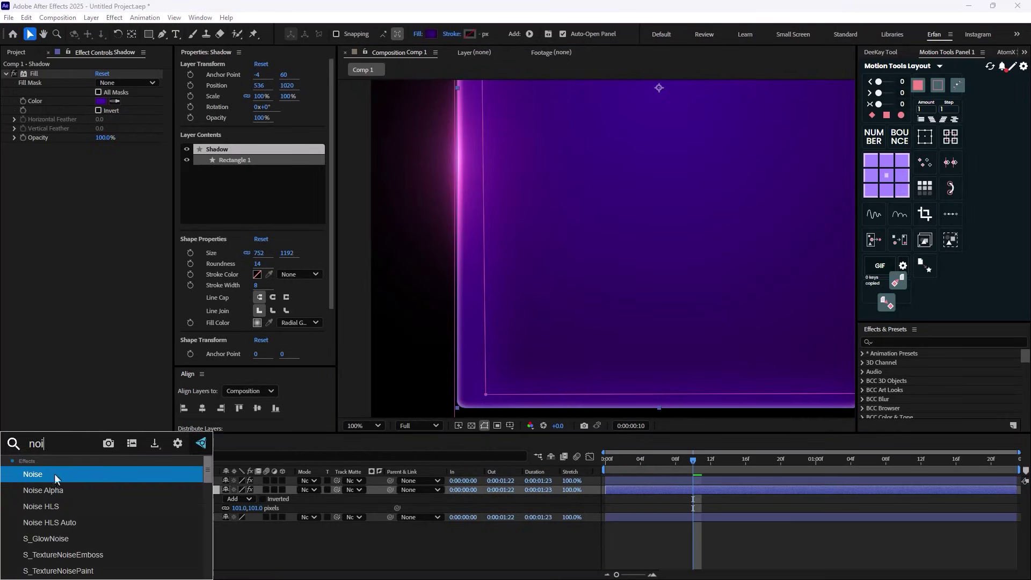
left_click(54, 473)
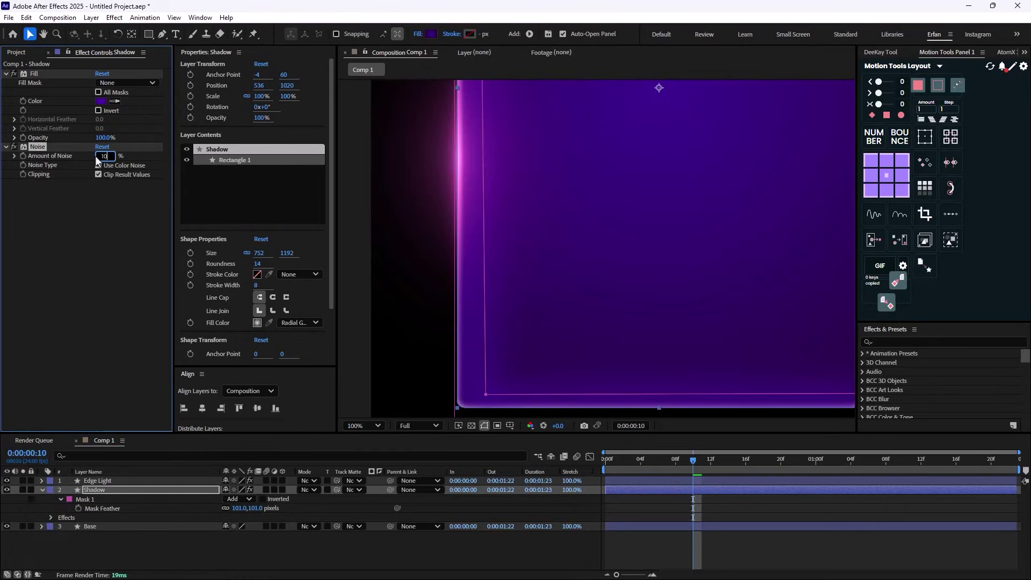
scroll(468, 282, "down", 1)
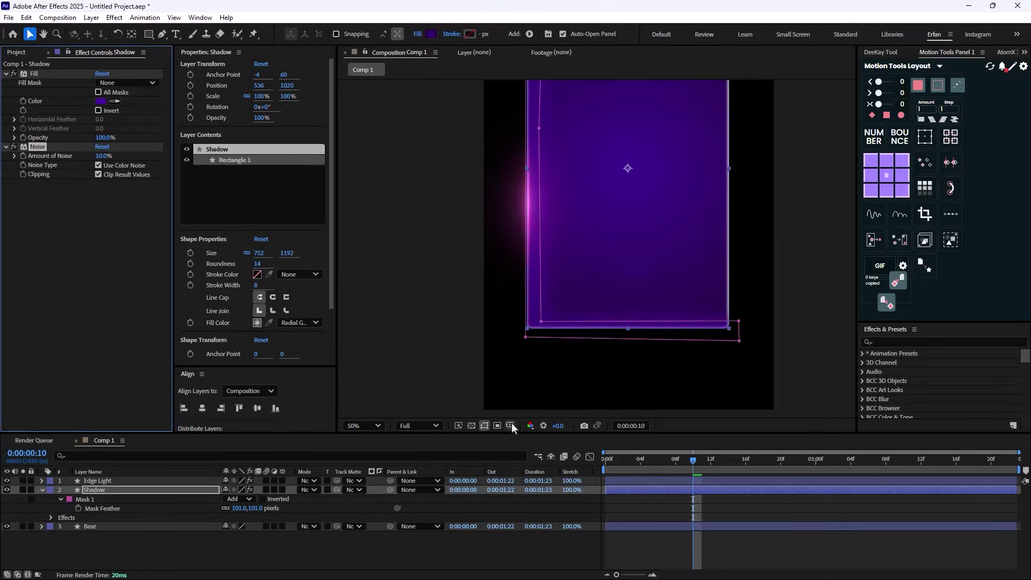
Inspect the shading on the card's left edge and set the Shadow mask's feather to 87 pixels.
left_click(442, 526)
left_click(485, 555)
left_click_drag(582, 216, 567, 347)
scroll(561, 220, "up", 1)
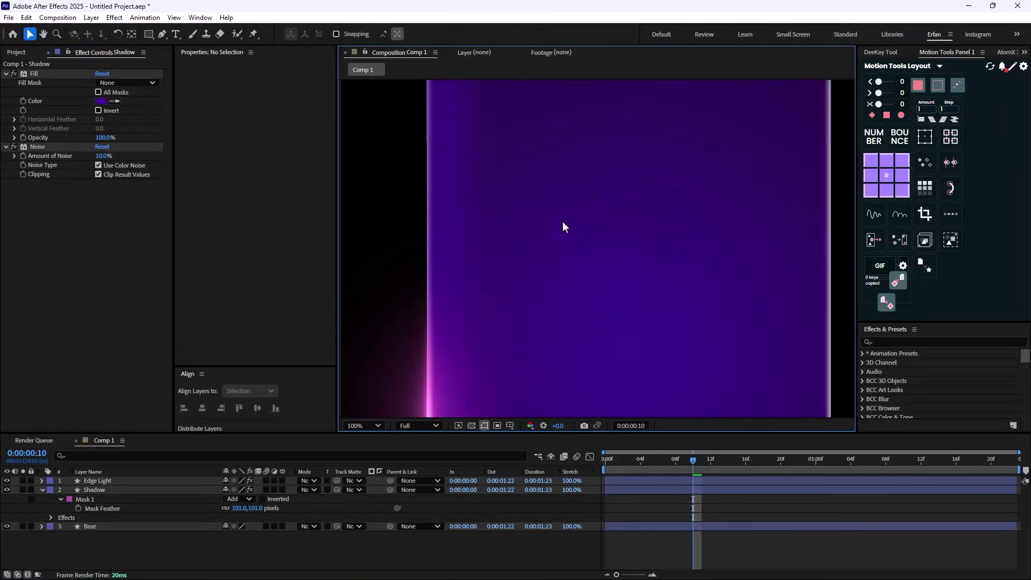
left_click(94, 494)
key("comma")
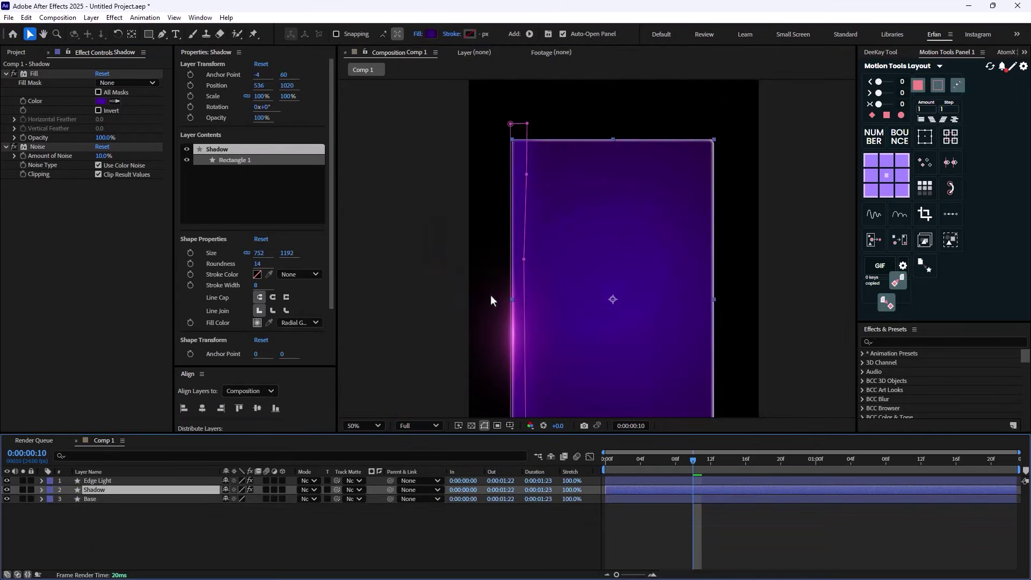
key("f")
Preview the light animation from the first frame, stop it, and collapse the Shadow layer's properties.
left_click_drag(692, 461, 579, 476)
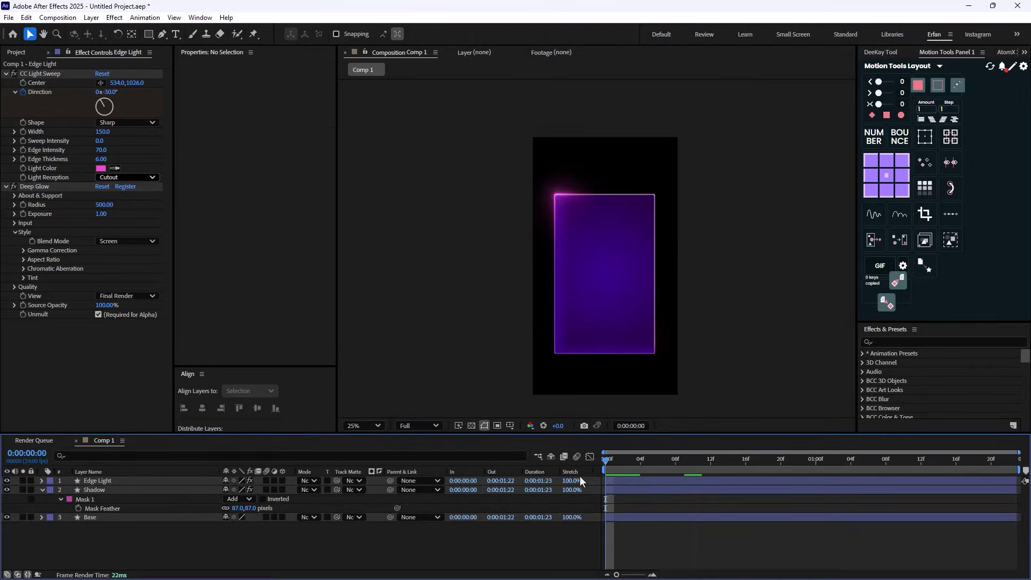
key("space")
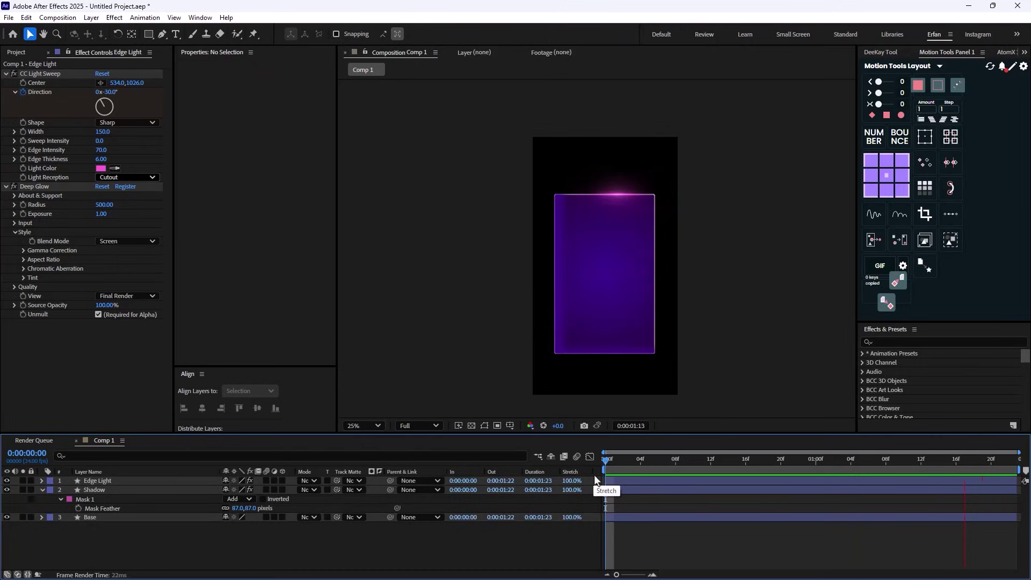
key("space")
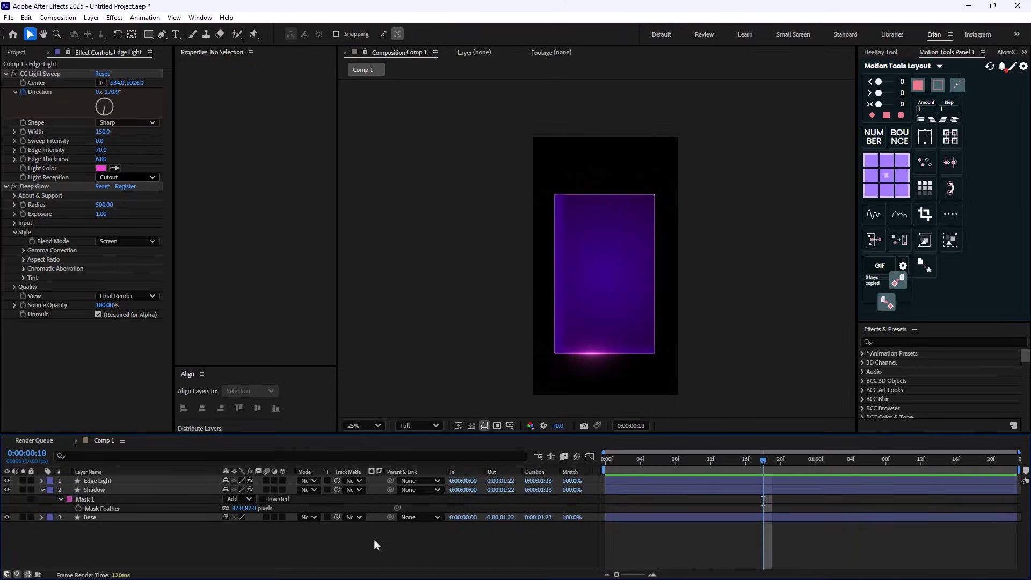
left_click(42, 490)
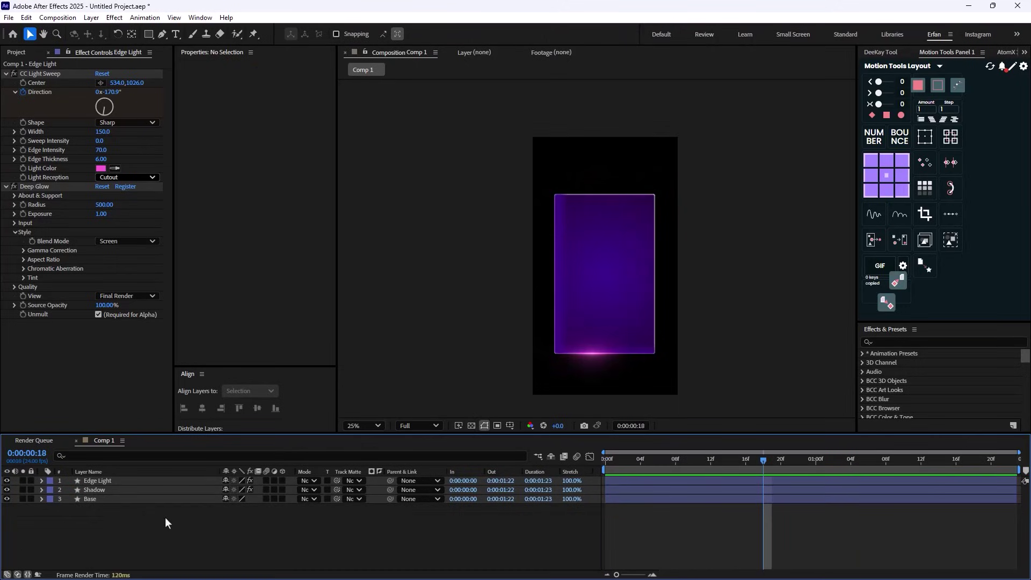
left_click_drag(554, 271, 538, 189)
left_click(311, 528)
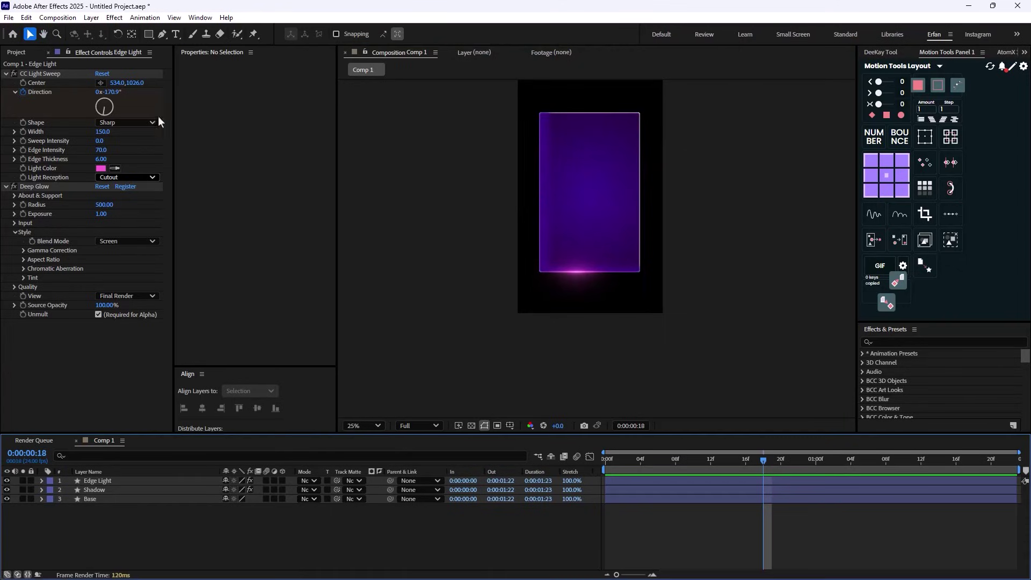
Draw a magenta-filled circle of about 220 px just below the card's lower-left corner as a new shape layer.
left_click_drag(147, 34, 193, 57)
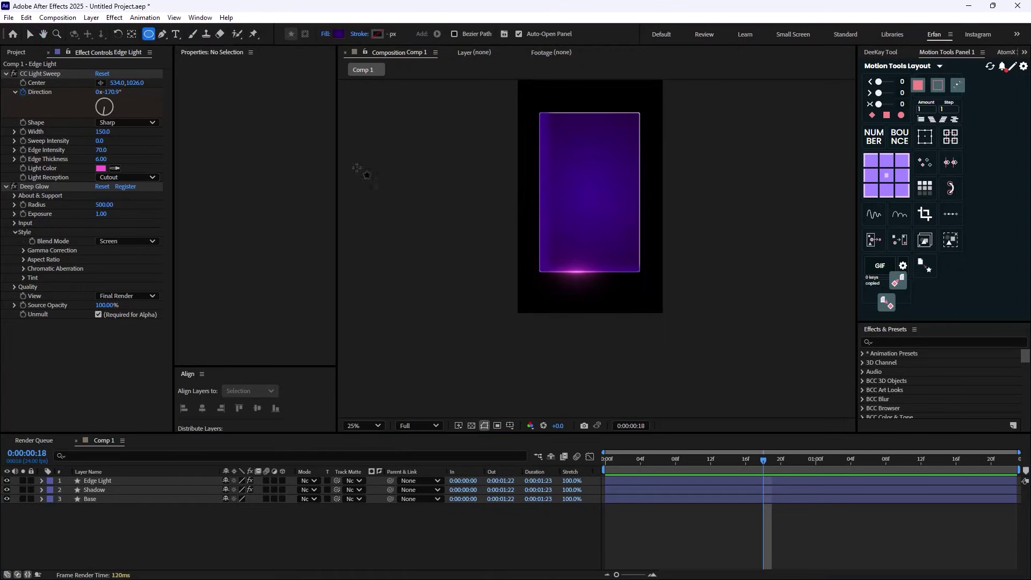
left_click(325, 35)
left_click(528, 325)
mouse_move(539, 283)
left_mouse_down()
mouse_move(569, 311)
mouse_move(556, 291)
left_mouse_up()
key("v")
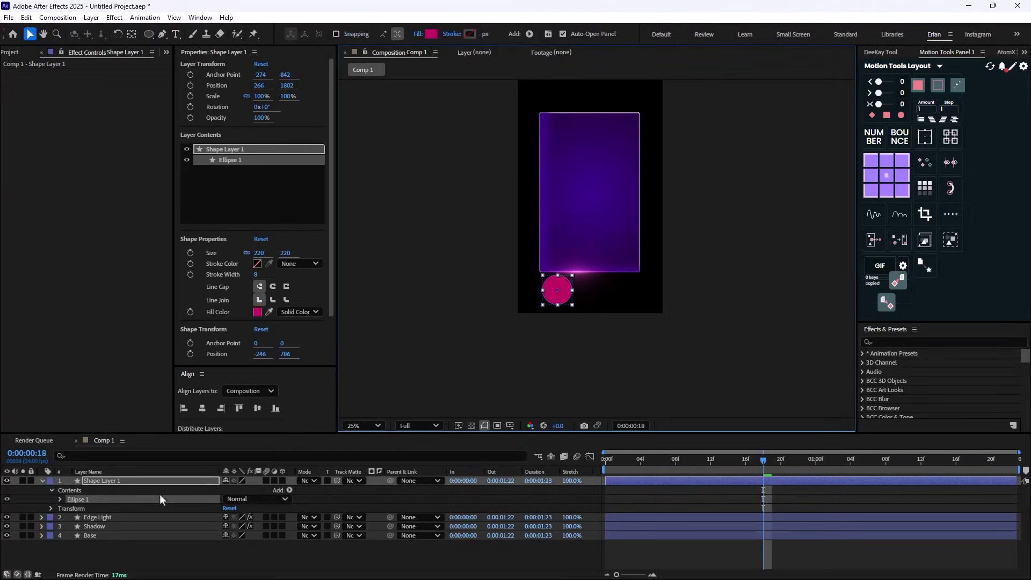
Rename the circle's shape layer to Spot Light and collapse its properties.
left_click(114, 477)
type("S")
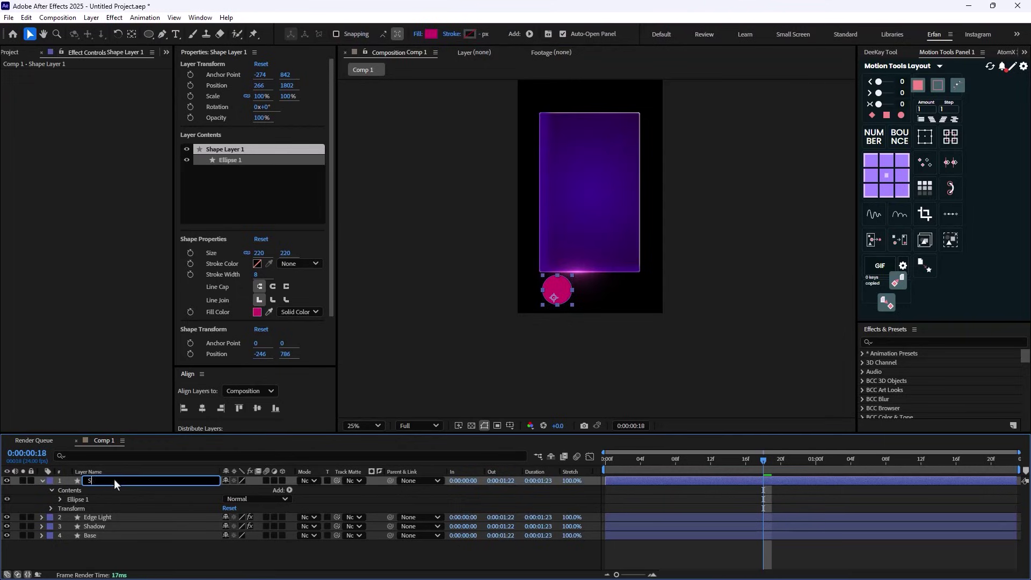
type("pot Light")
key("Return")
key("u")
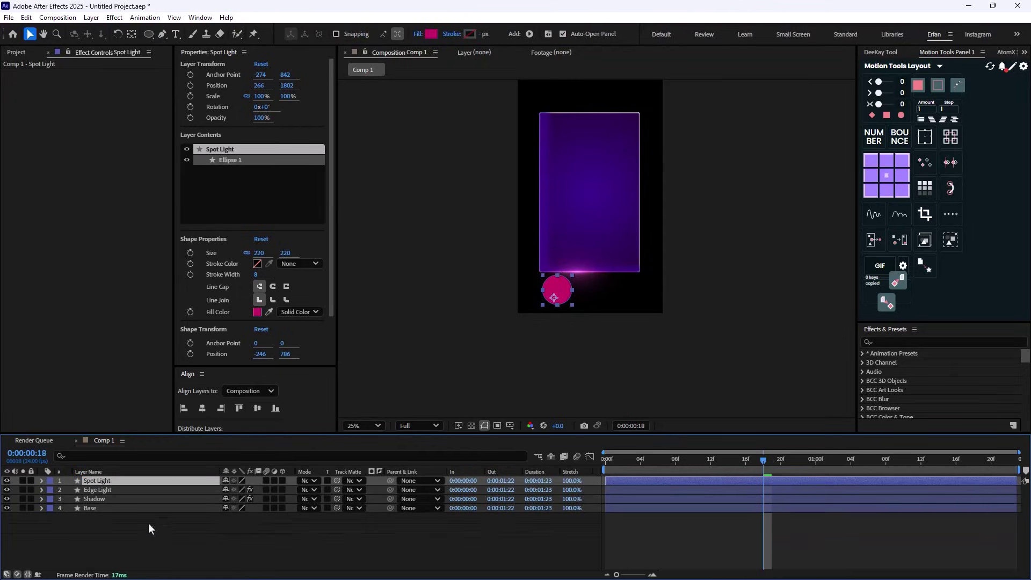
Use the Base layer as the Spot Light layer's track matte and make Base visible again.
left_click_drag(336, 481, 115, 509)
left_click(115, 508)
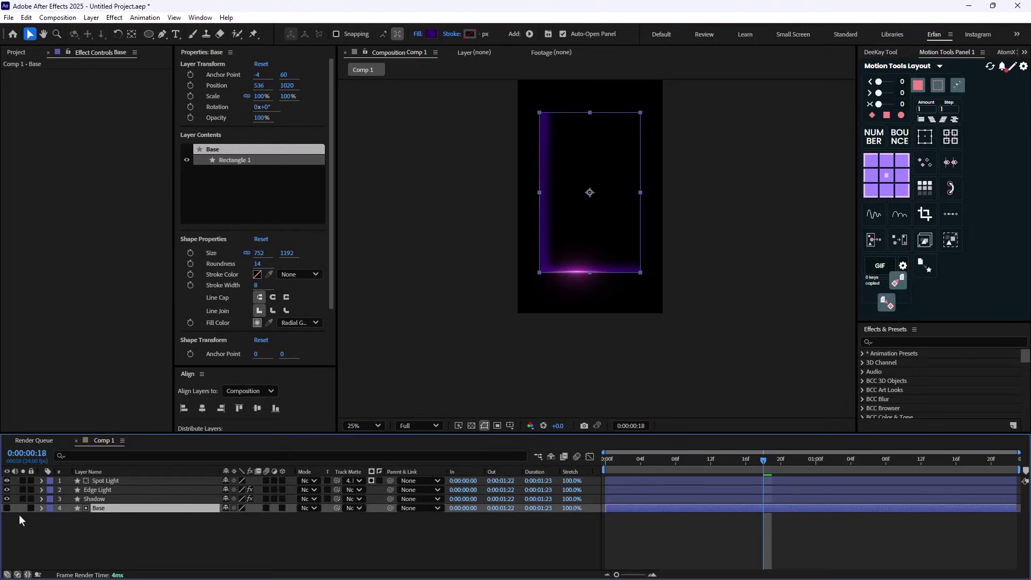
left_click(7, 508)
Nudge the Spot Light circle up slightly and apply a Fast Box Blur to it with a blur radius of 25.
left_click(111, 481)
left_click_drag(551, 283, 550, 276)
key("ctrl+space")
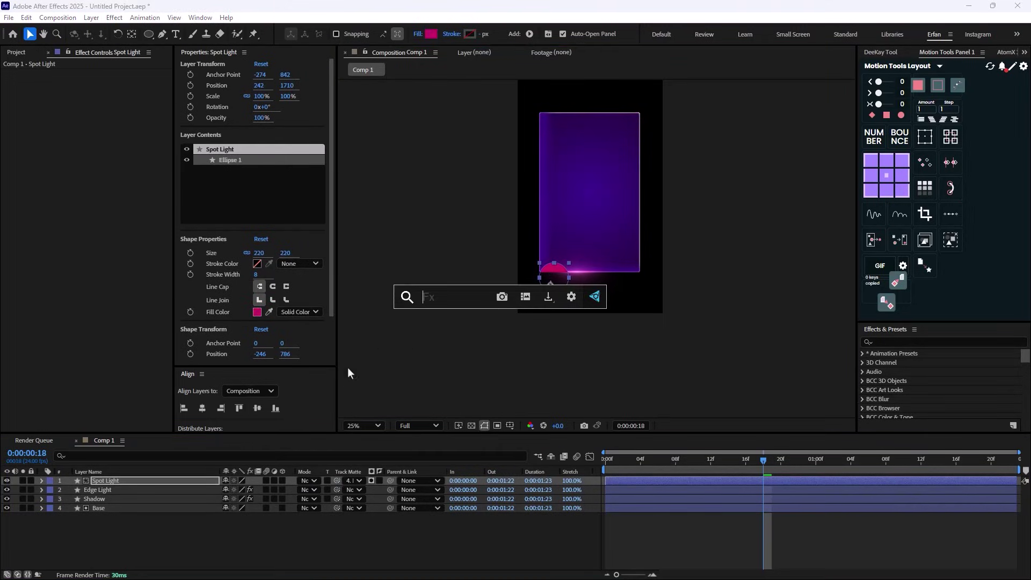
type("fast")
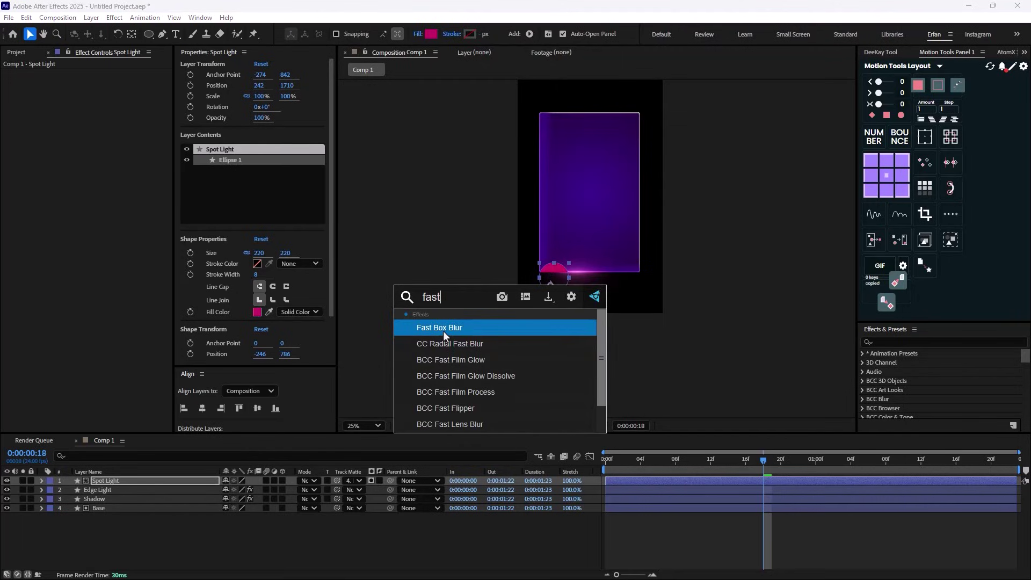
left_click(442, 329)
left_click(99, 83)
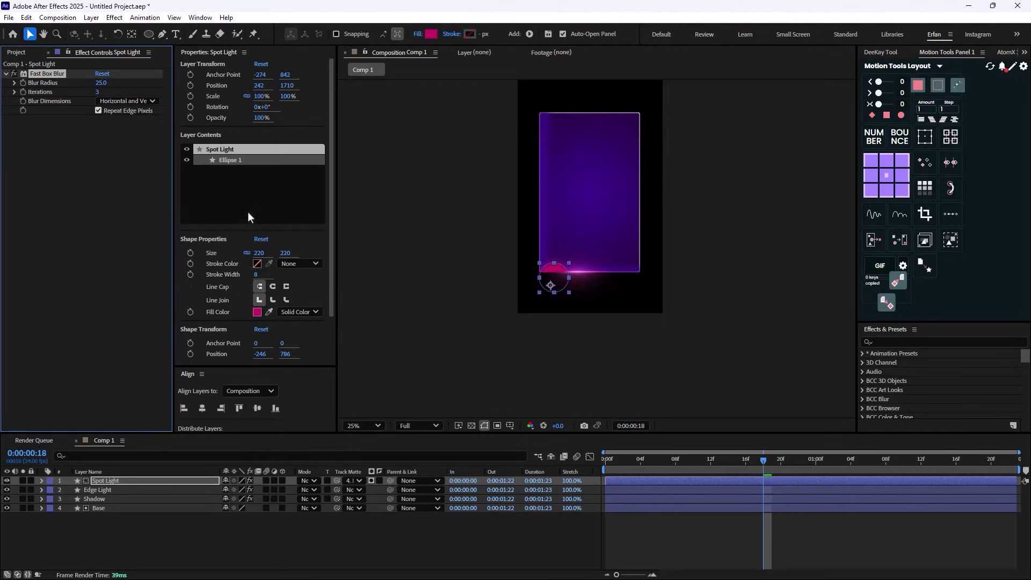
Set the Spot Light layer's blend mode to Classic Color Dodge and adjust the circle's position to about 240, 1712.
left_click(309, 481)
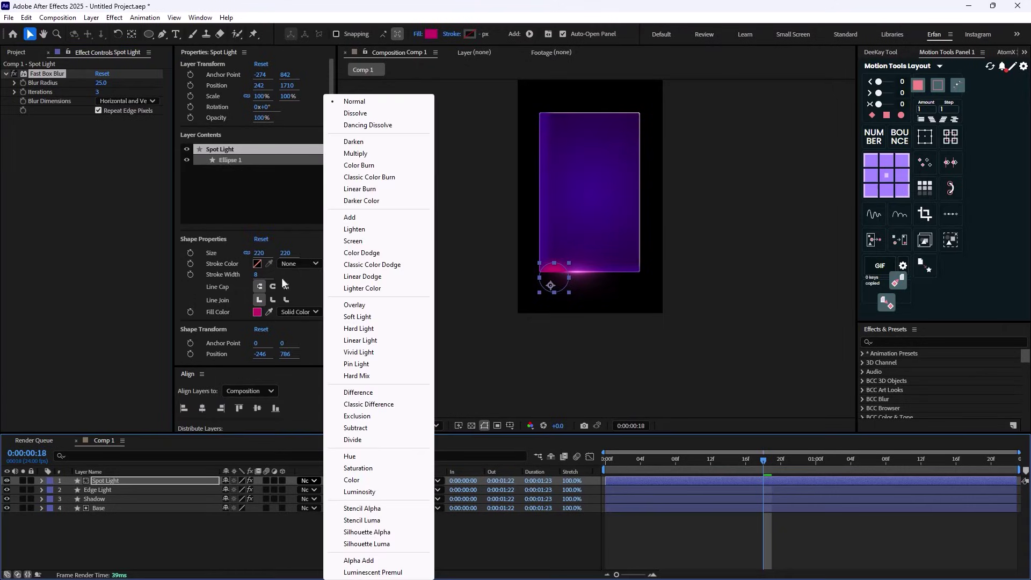
left_click(373, 265)
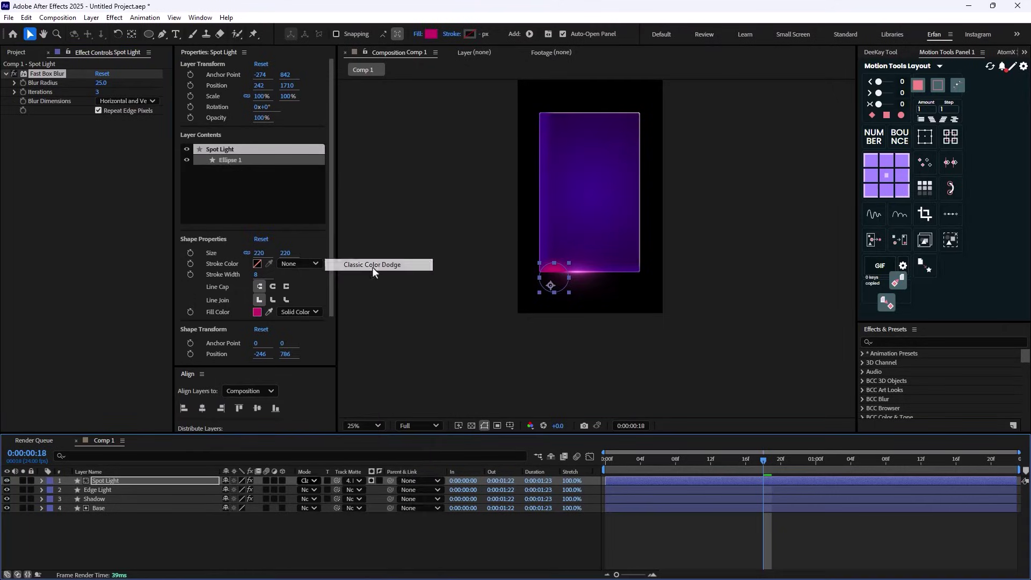
key("period")
key("period")
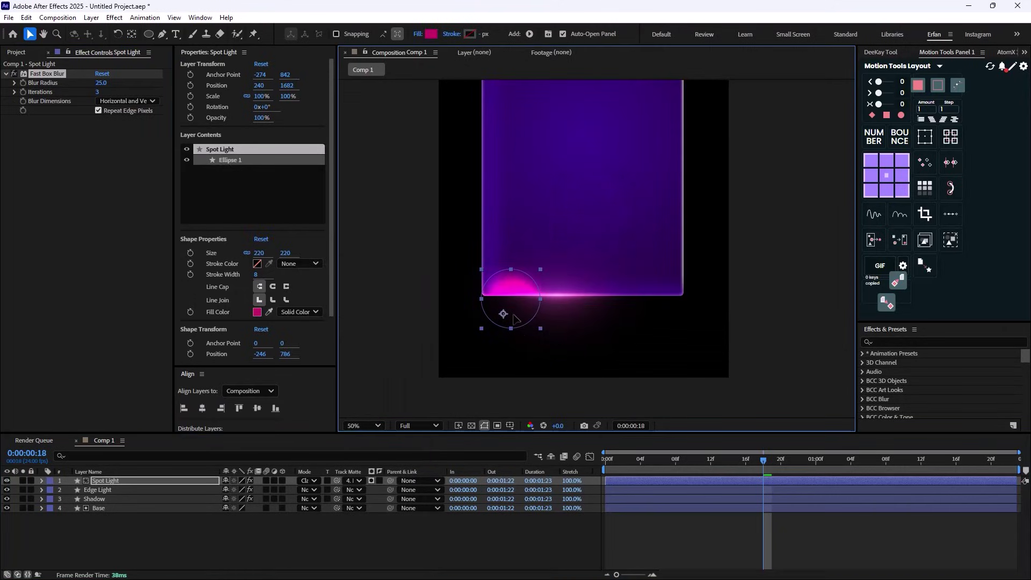
mouse_move(514, 321)
left_mouse_down()
mouse_move(607, 318)
mouse_move(482, 328)
mouse_move(517, 325)
left_mouse_up()
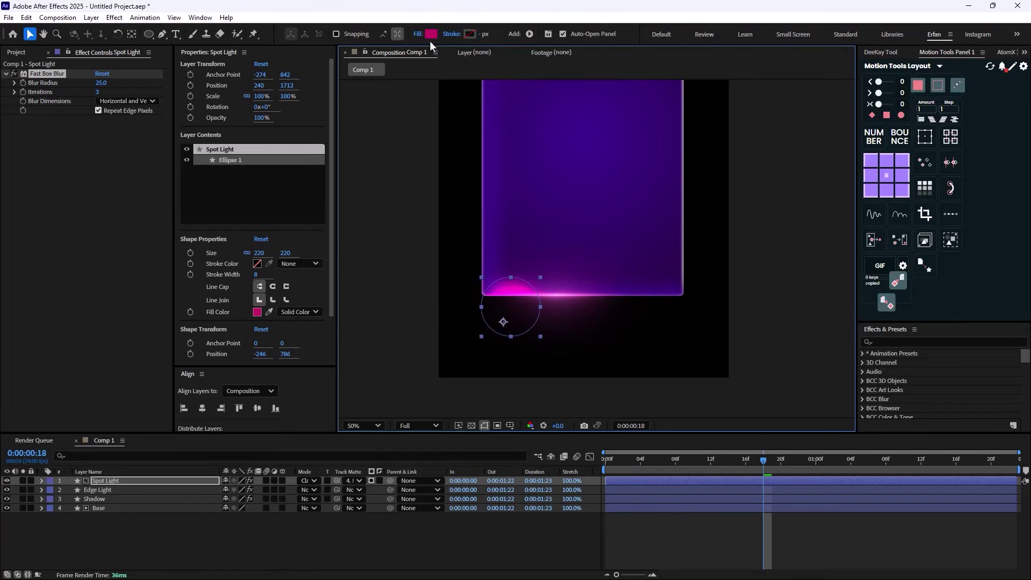
Try a teal fill on the Spot Light circle while moving it along the card's lower edge, and undo both changes.
left_click(431, 33)
mouse_move(501, 211)
left_mouse_down()
mouse_move(684, 285)
mouse_move(654, 301)
mouse_move(667, 301)
mouse_move(678, 344)
mouse_move(664, 310)
mouse_move(704, 317)
mouse_move(706, 368)
left_mouse_up()
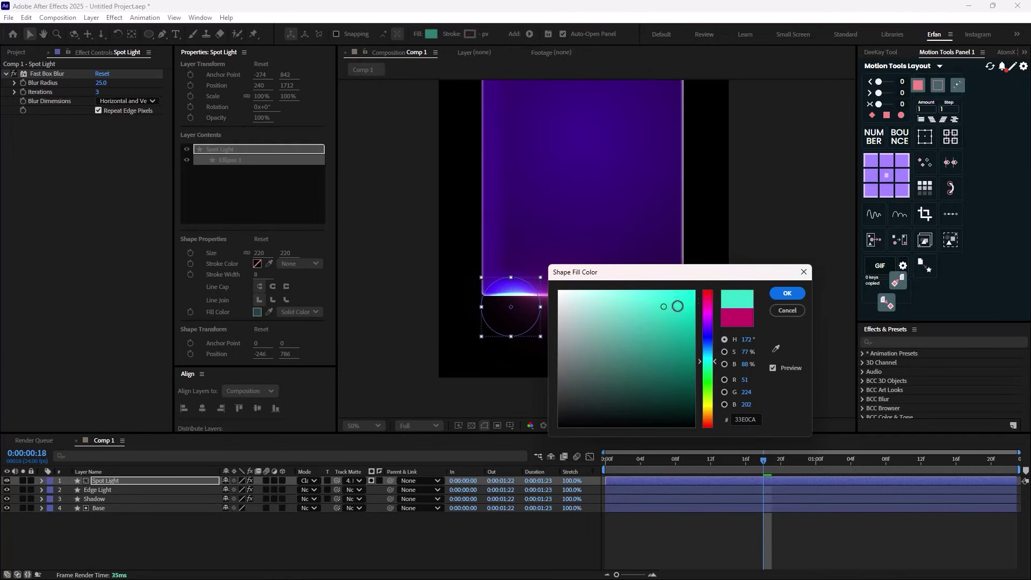
mouse_move(677, 306)
left_mouse_down()
mouse_move(625, 298)
mouse_move(648, 313)
left_mouse_up()
left_click(787, 293)
left_click_drag(519, 321, 663, 321)
key("ctrl+z")
key("ctrl+z")
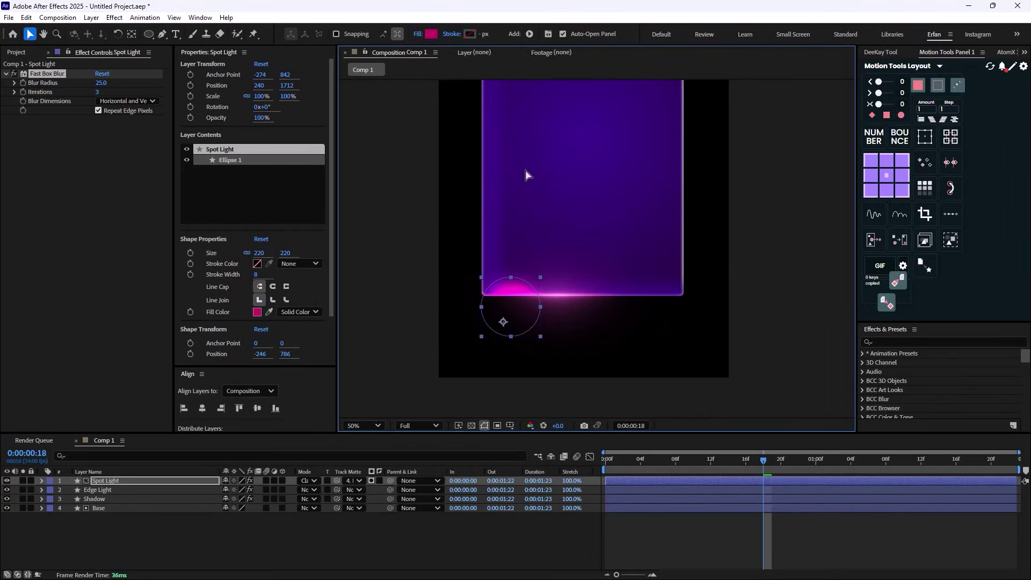
Duplicate the Spot Light's Fast Box Blur twice and move the circle to the upper part of the card's left edge.
left_click_drag(523, 314, 606, 236)
key("comma")
key("ctrl+d")
left_click(49, 119)
key("ctrl+d")
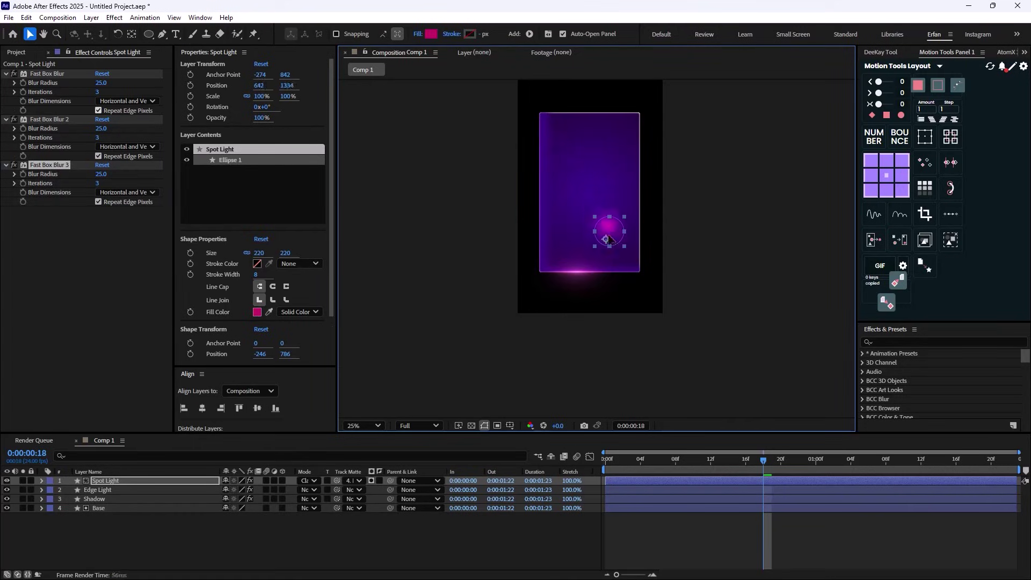
key("ctrl+z")
Duplicate the Spot Light layer and move the copy to the card's lower-right corner, at about 786, 1638.
left_click(128, 536)
left_click(107, 480)
key("ctrl+d")
left_click_drag(538, 154, 622, 275)
key("Return")
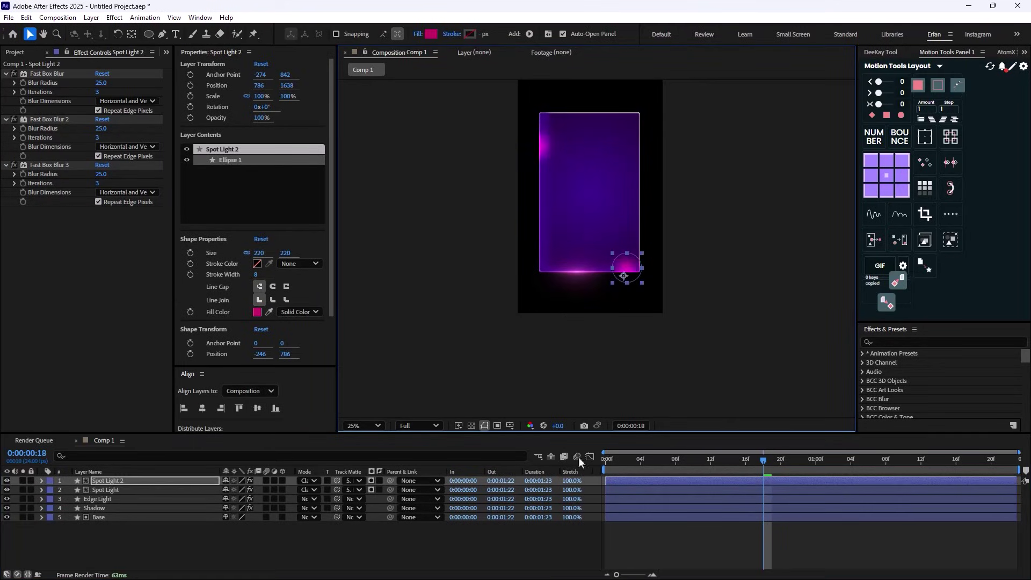
Deselect the layers and preview the edge light animation together with the two spot lights.
left_click(465, 540)
key("space")
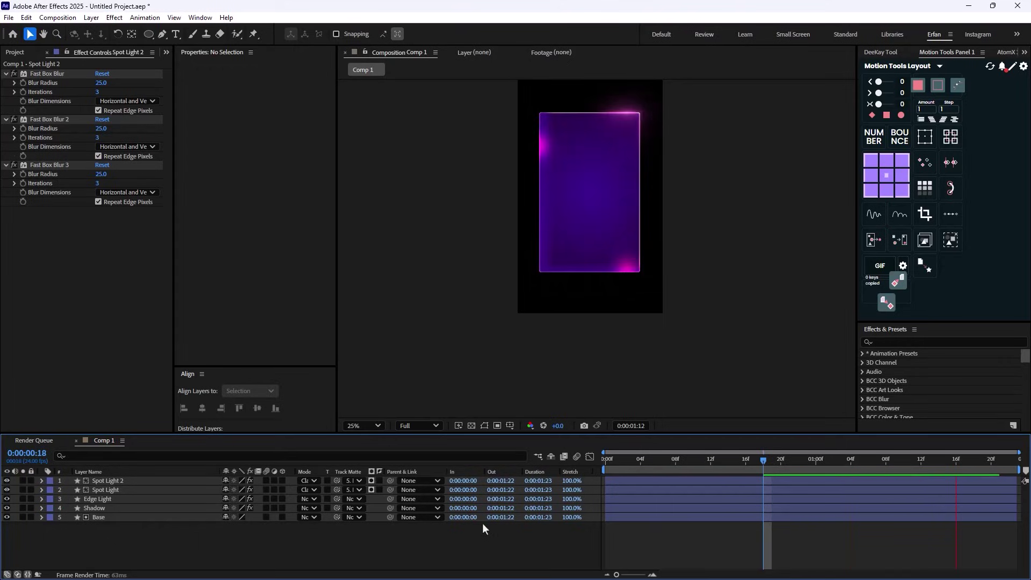